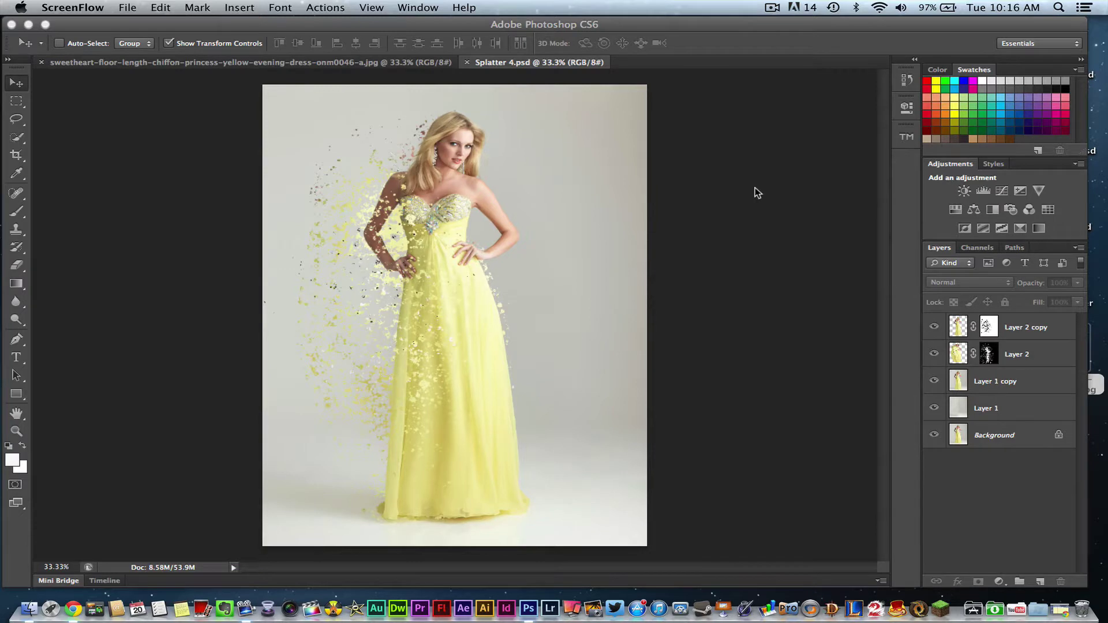
Switch to the yellow evening dress JPG document and duplicate its Background layer twice
left_click(188, 68)
left_click(189, 64)
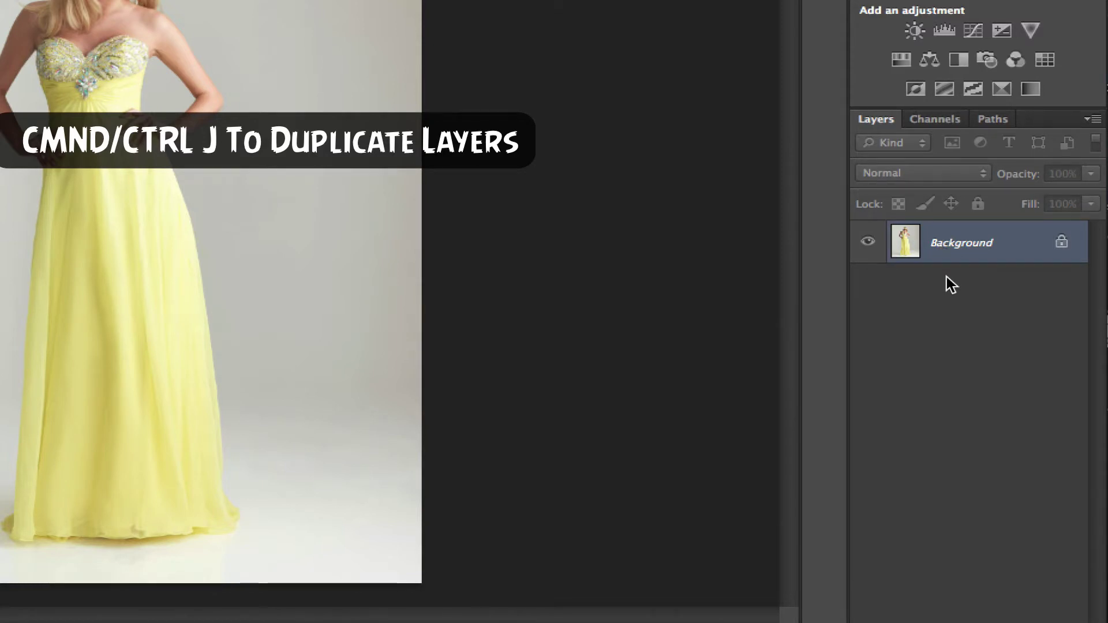
key("ctrl+j")
key("ctrl+j")
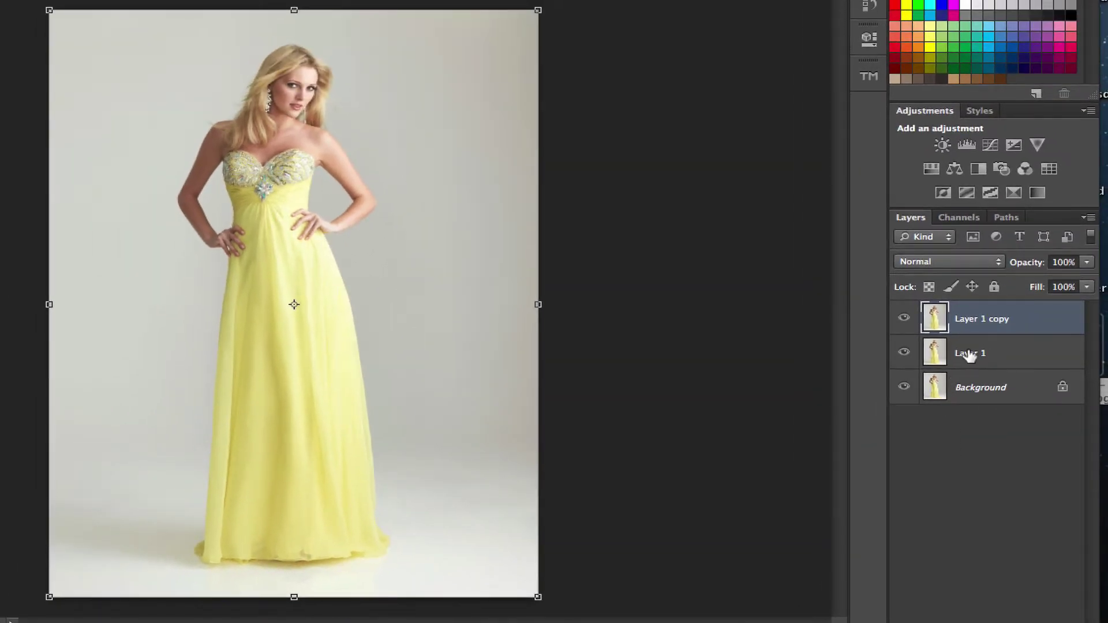
On Layer 1, draw a loose freehand Lasso selection around the whole woman, including her dress
left_click(968, 355)
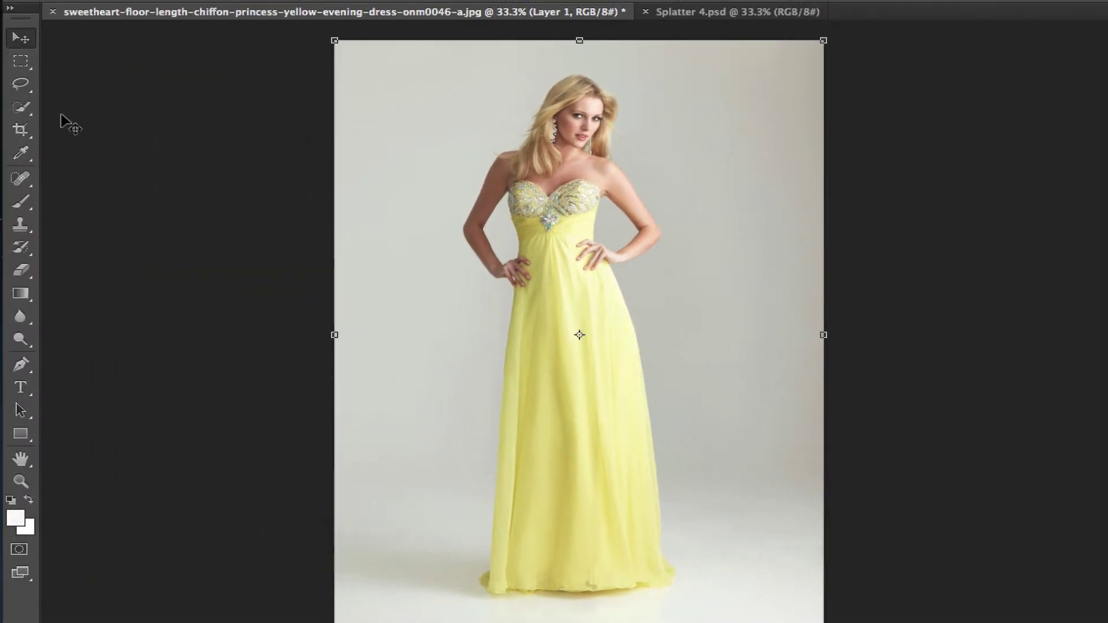
left_click(24, 85)
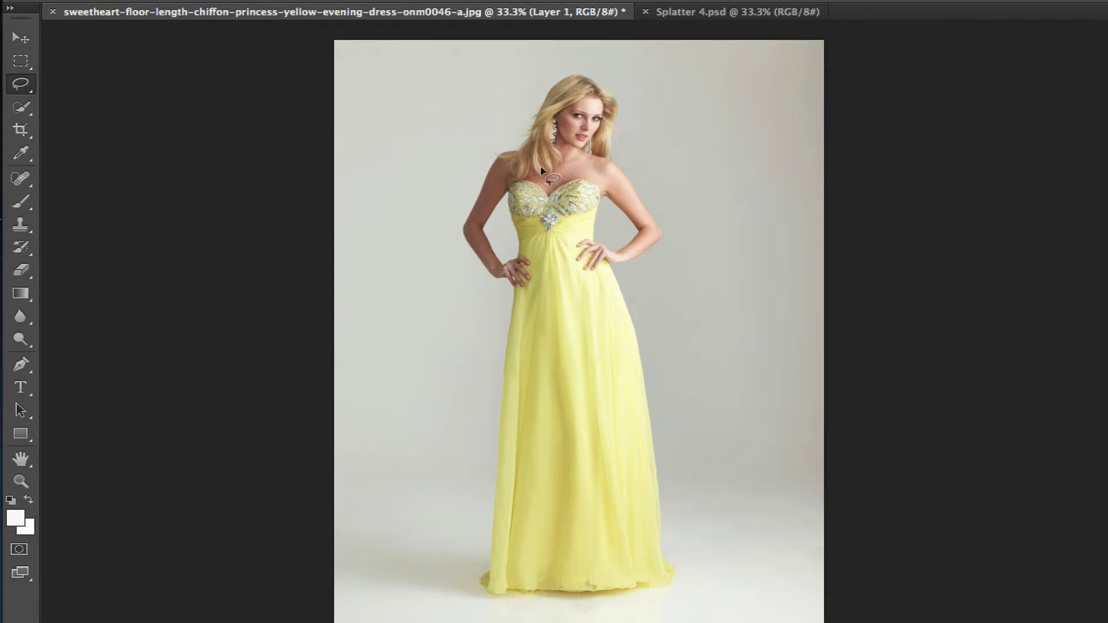
mouse_move(503, 114)
left_mouse_down()
mouse_move(455, 190)
mouse_move(450, 230)
mouse_move(487, 372)
mouse_move(462, 474)
mouse_move(460, 573)
mouse_move(497, 602)
mouse_move(640, 603)
mouse_move(679, 586)
mouse_move(681, 551)
mouse_move(638, 297)
mouse_move(662, 221)
mouse_move(651, 181)
mouse_move(603, 68)
mouse_move(535, 82)
mouse_move(495, 112)
left_mouse_up()
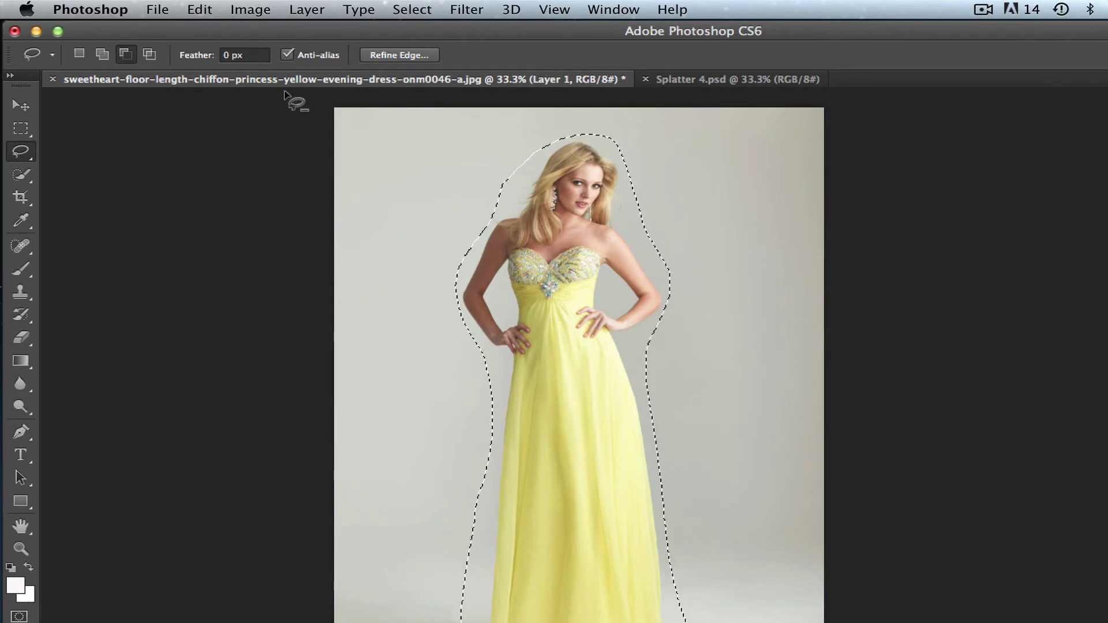
Fill the lassoed area on Layer 1 using Content-Aware contents, Normal mode and 100% opacity
left_click(206, 11)
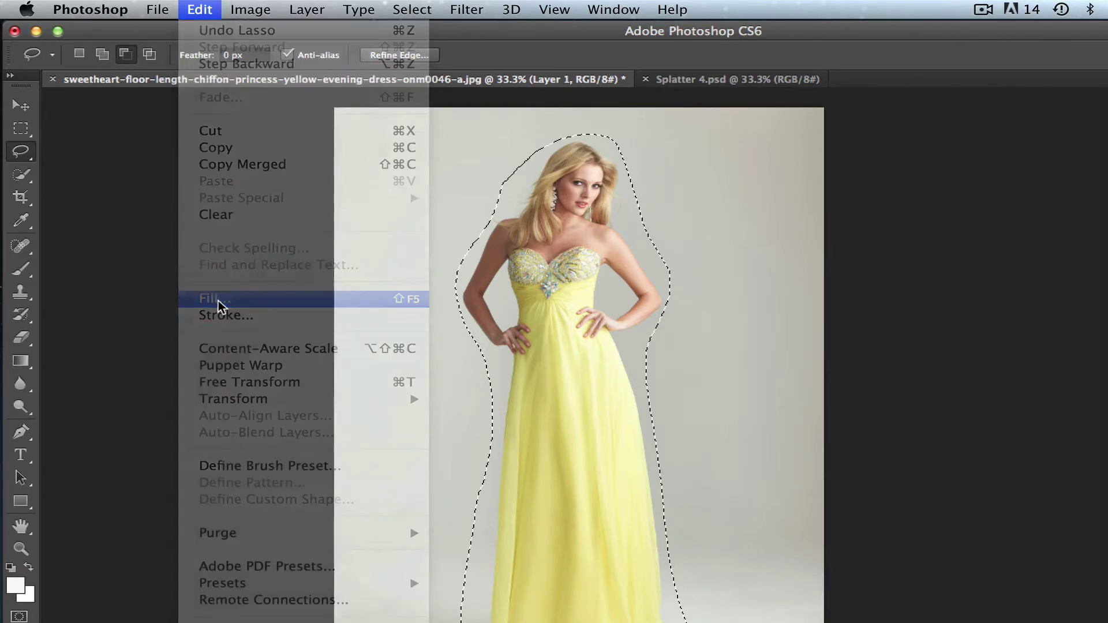
left_click(218, 300)
left_click_drag(206, 172, 234, 185)
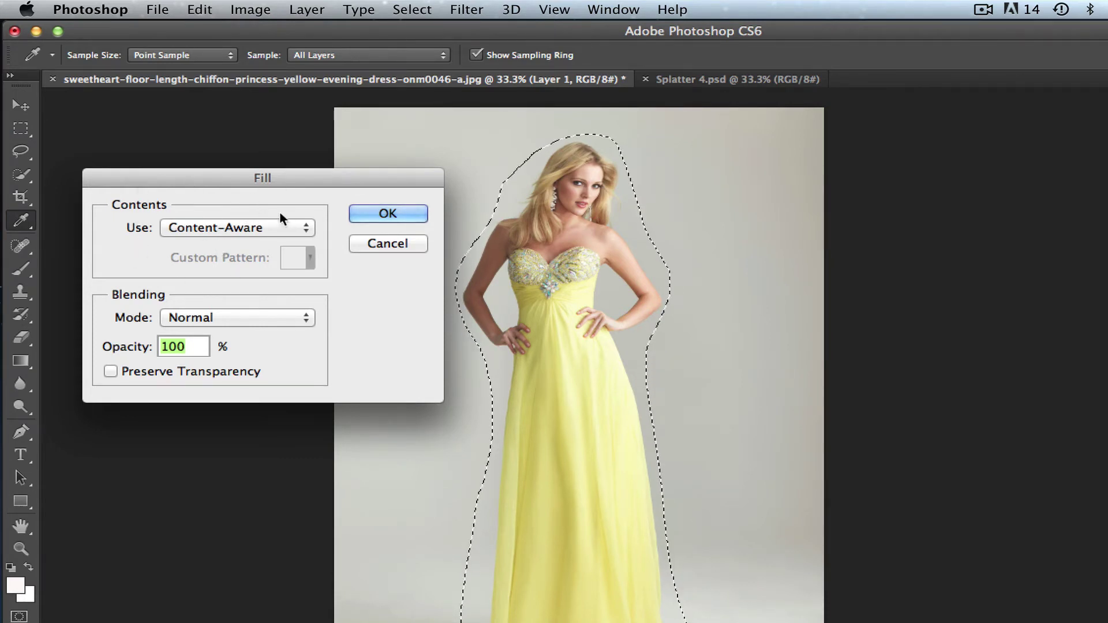
left_click(388, 213)
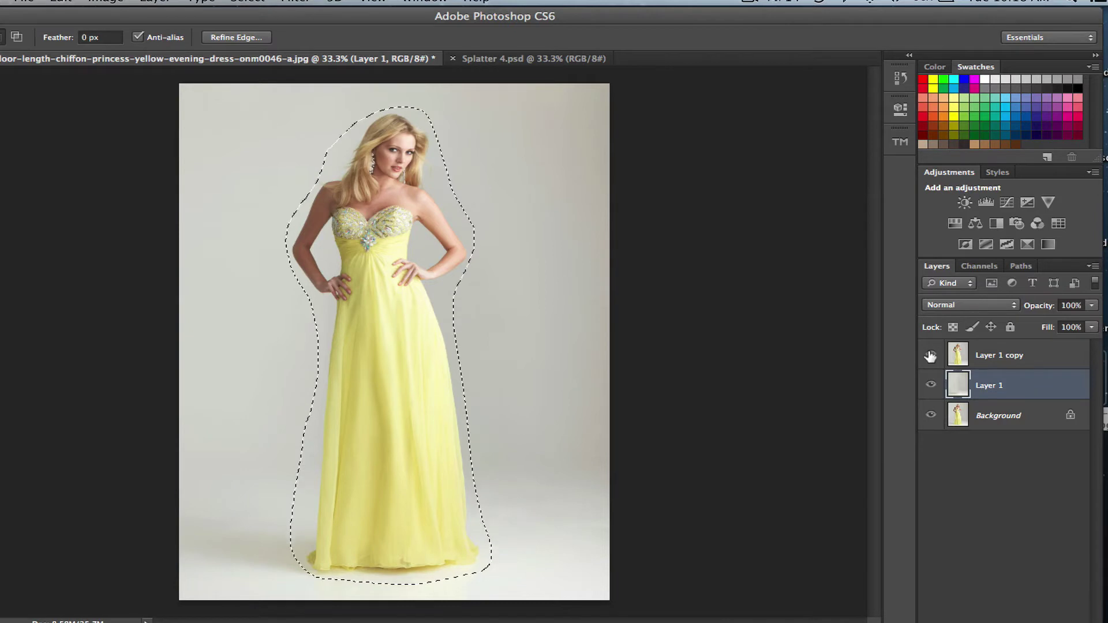
Clear the selection and check the filled backdrop on Layer 1 by temporarily hiding Layer 1 copy
left_click(930, 356)
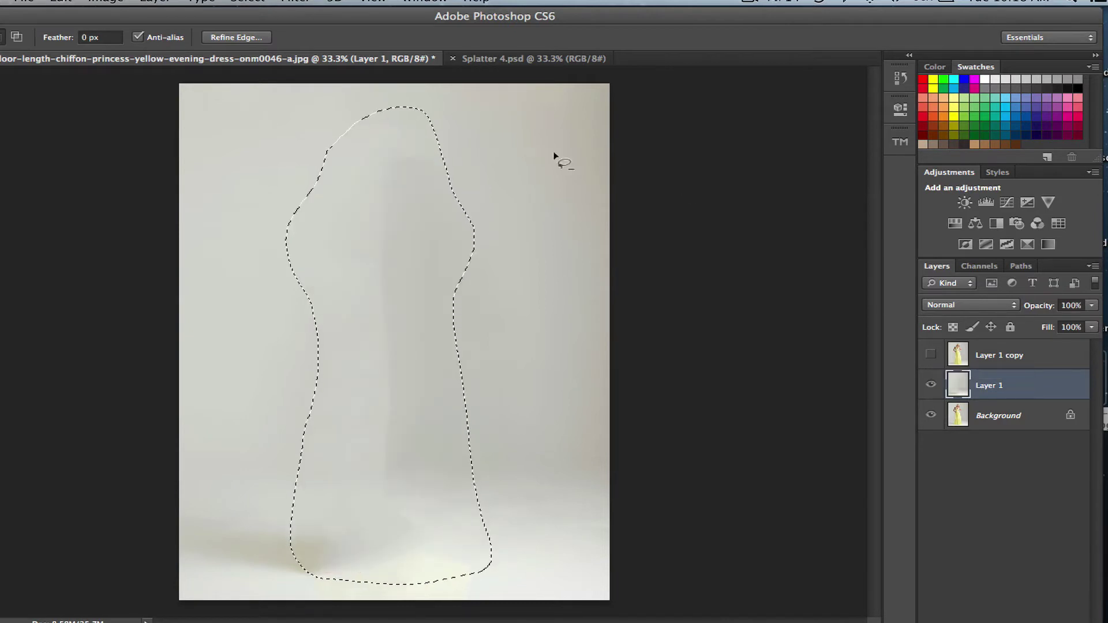
left_click(516, 260)
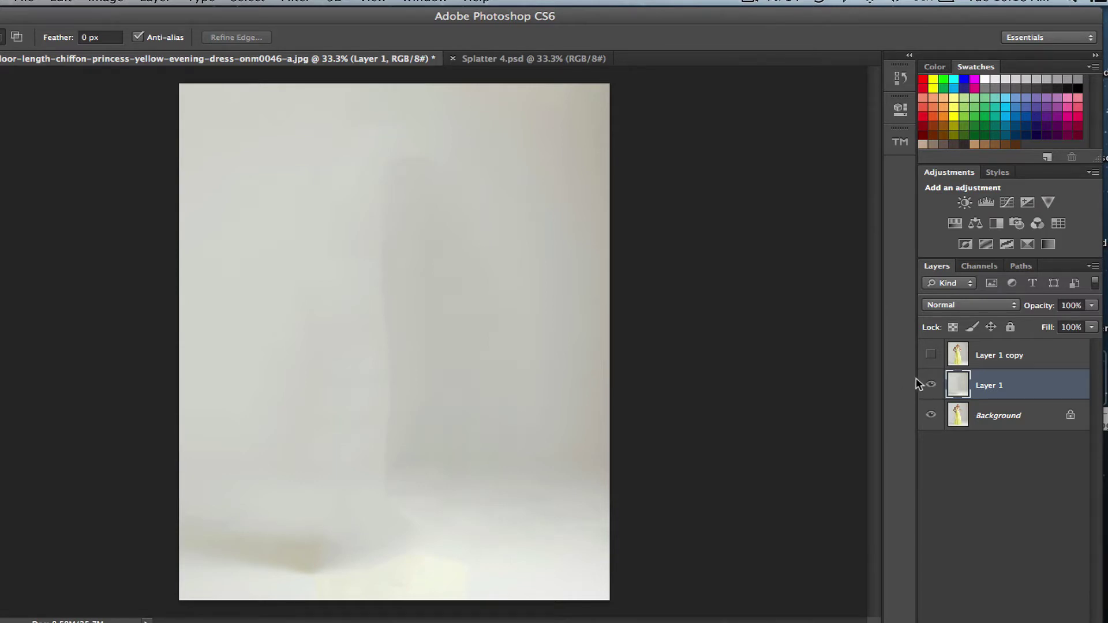
left_click(930, 355)
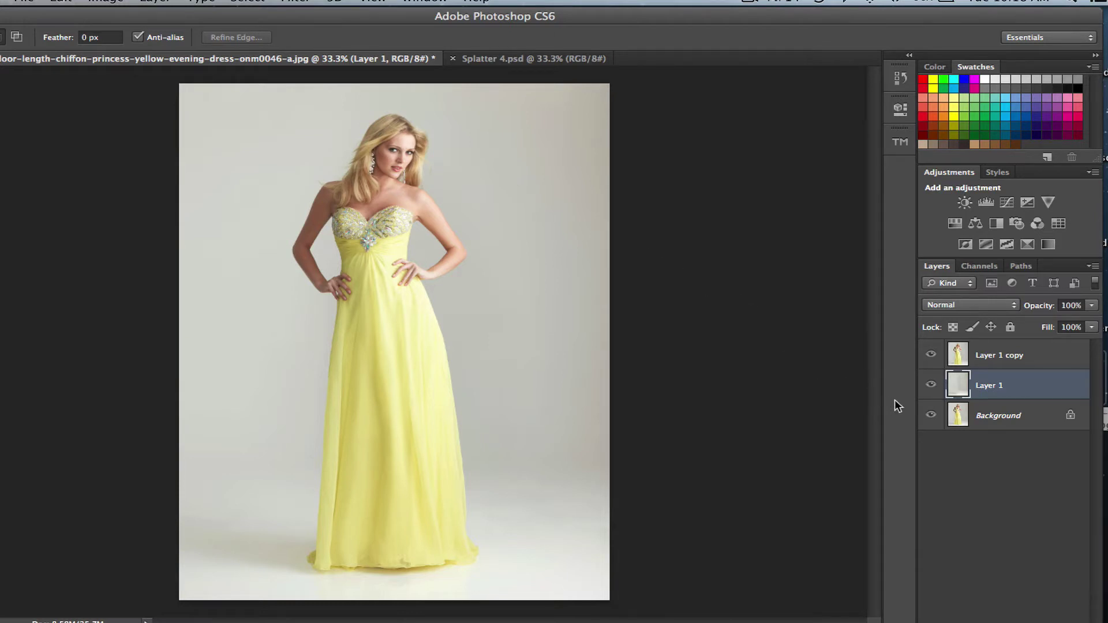
On Layer 1 copy, select the woman's hair, arms, body and full dress with the Quick Selection tool
left_click(981, 356)
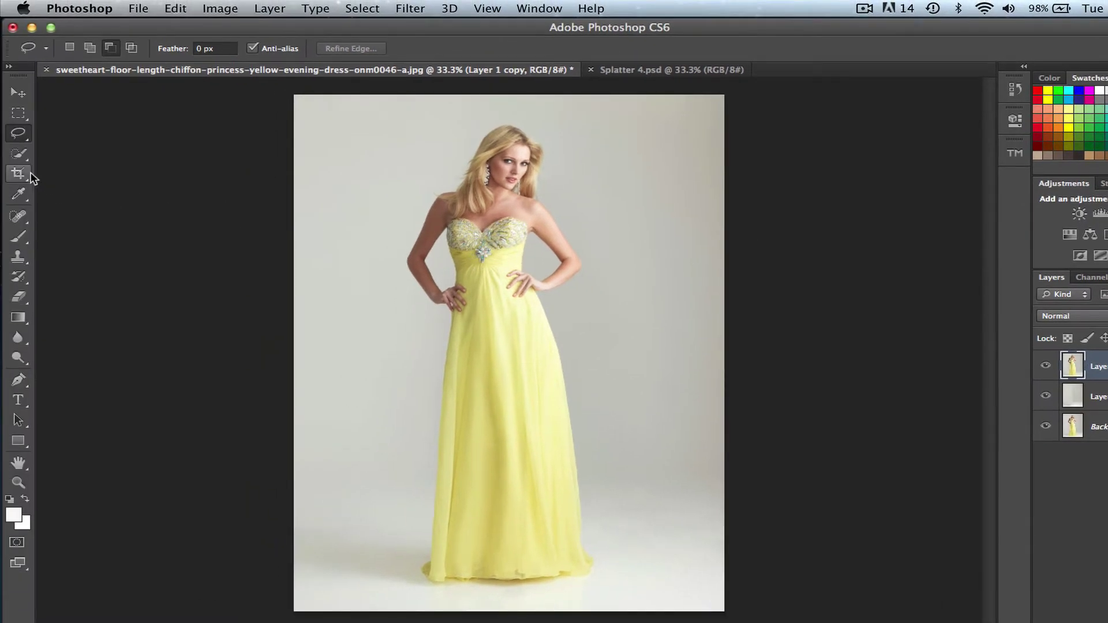
left_click(18, 153)
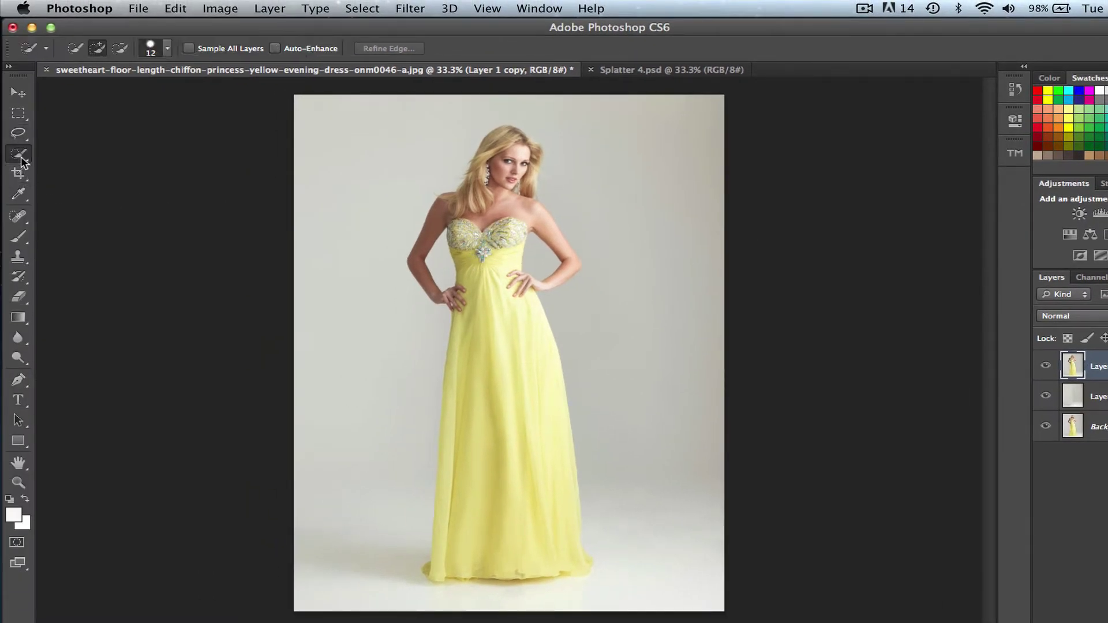
left_click(60, 149)
mouse_move(431, 221)
left_mouse_down()
mouse_move(499, 139)
mouse_move(535, 173)
mouse_move(514, 194)
left_mouse_up()
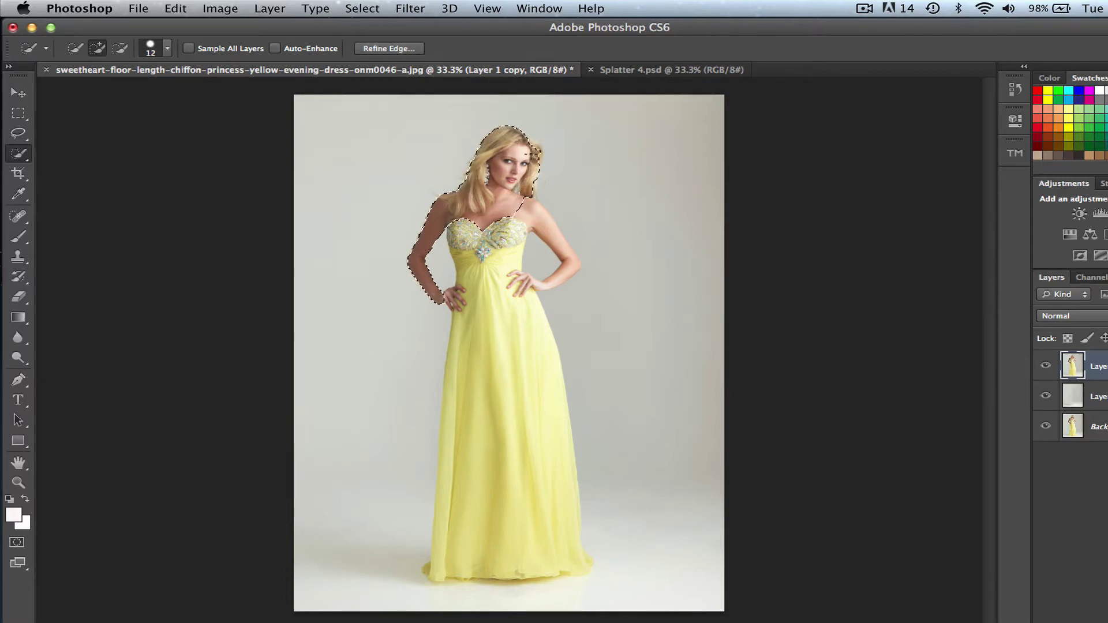
left_click_drag(536, 152, 533, 162)
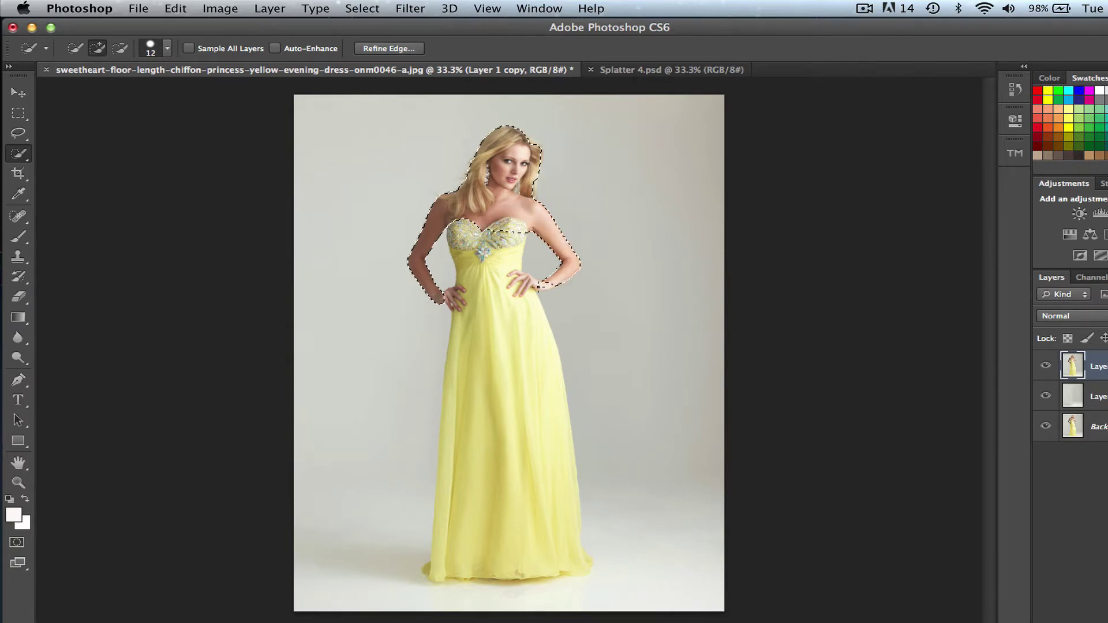
left_click_drag(521, 287, 503, 284)
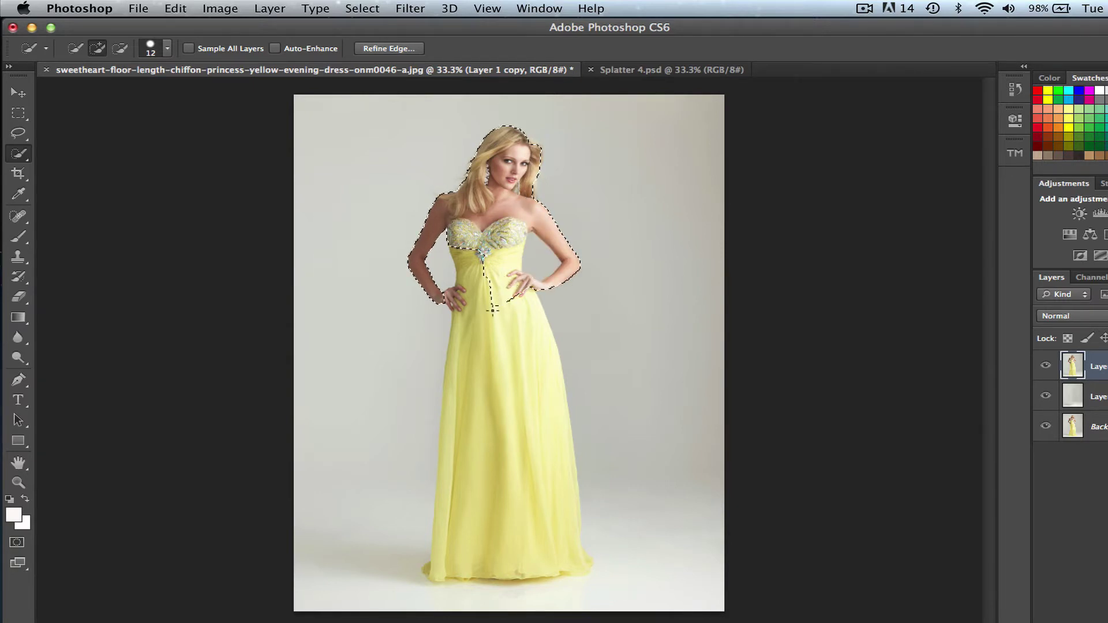
left_click_drag(475, 387, 457, 532)
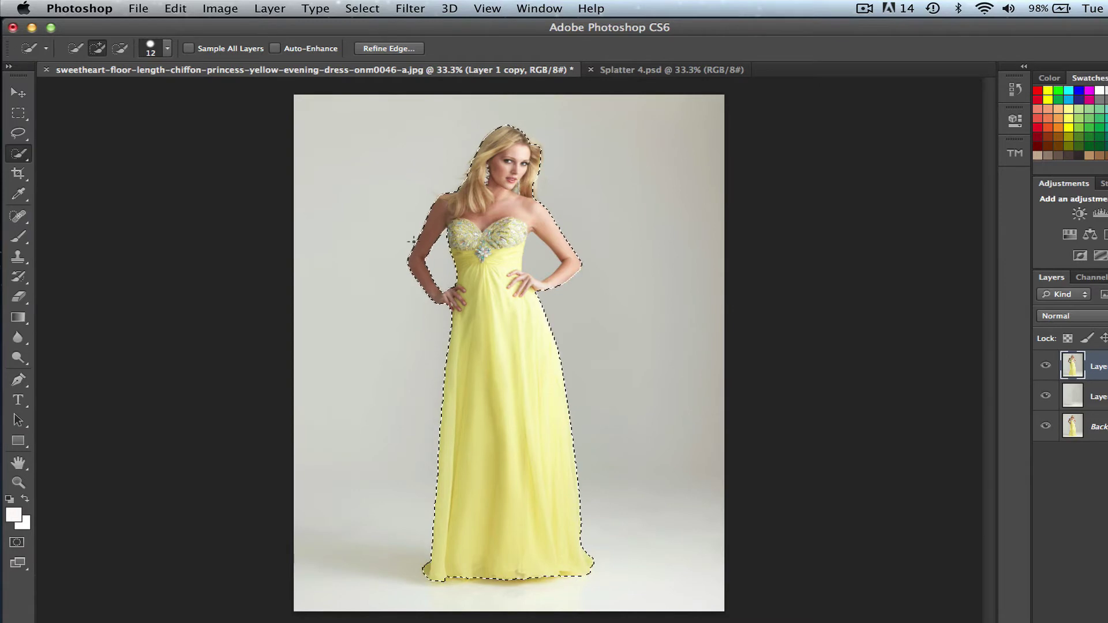
key("alt")
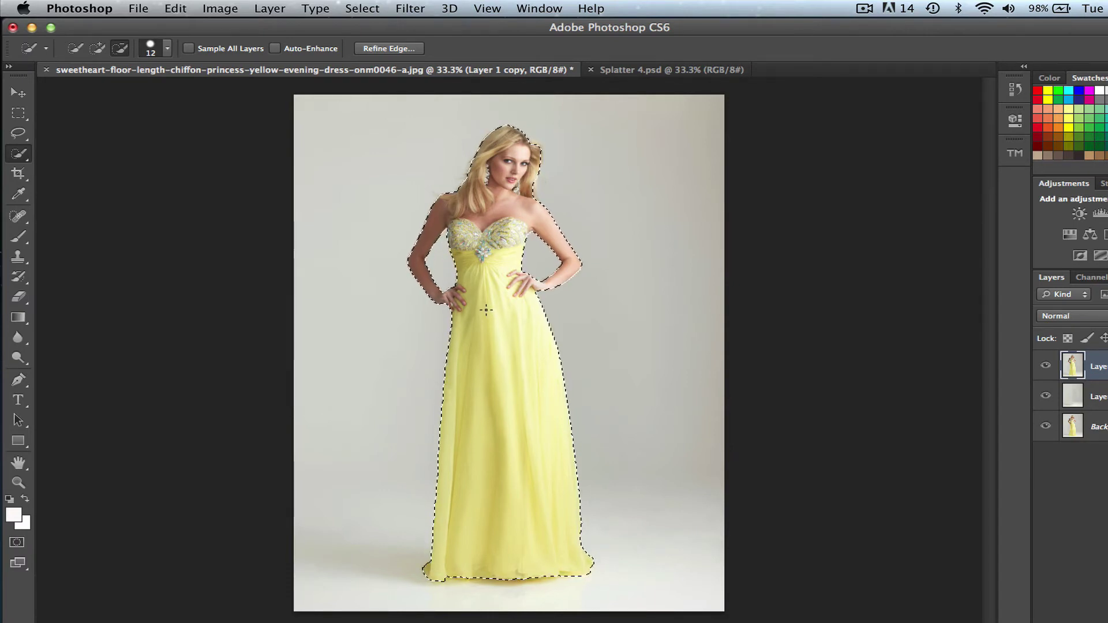
Copy the selected woman onto two new layers and check the upper cutout by temporarily isolating it
key("super+j")
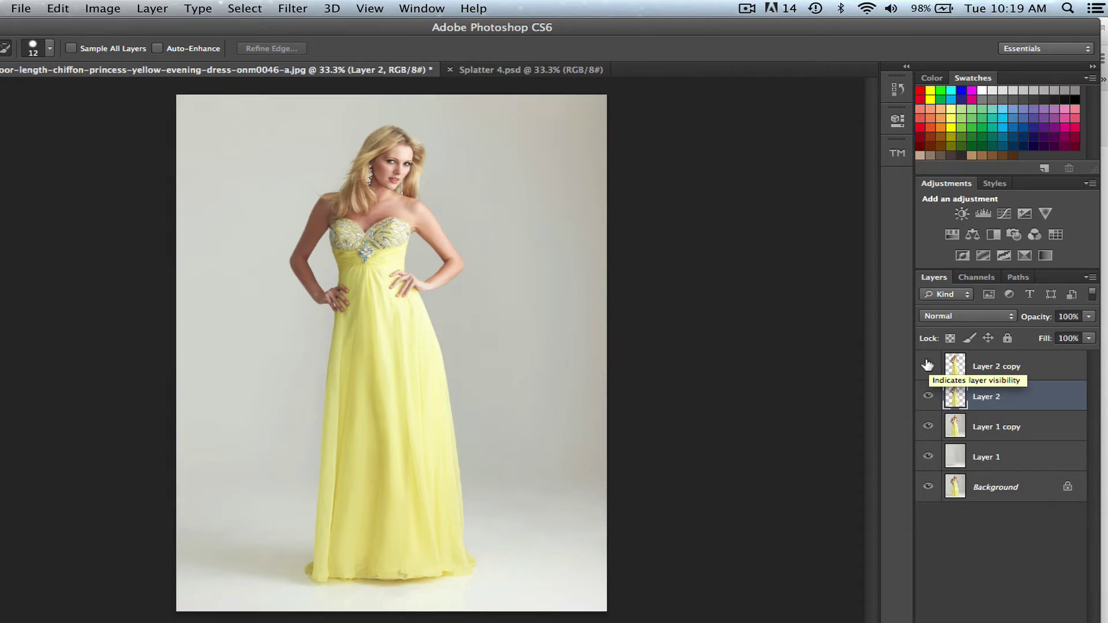
left_click(928, 365, "alt")
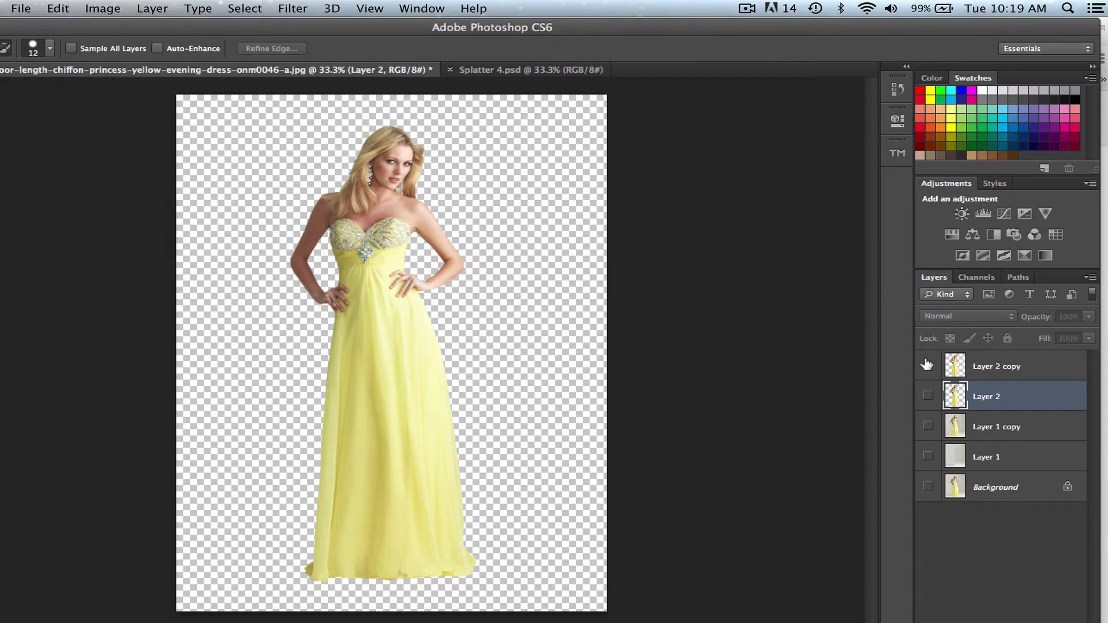
left_click(926, 363, "alt")
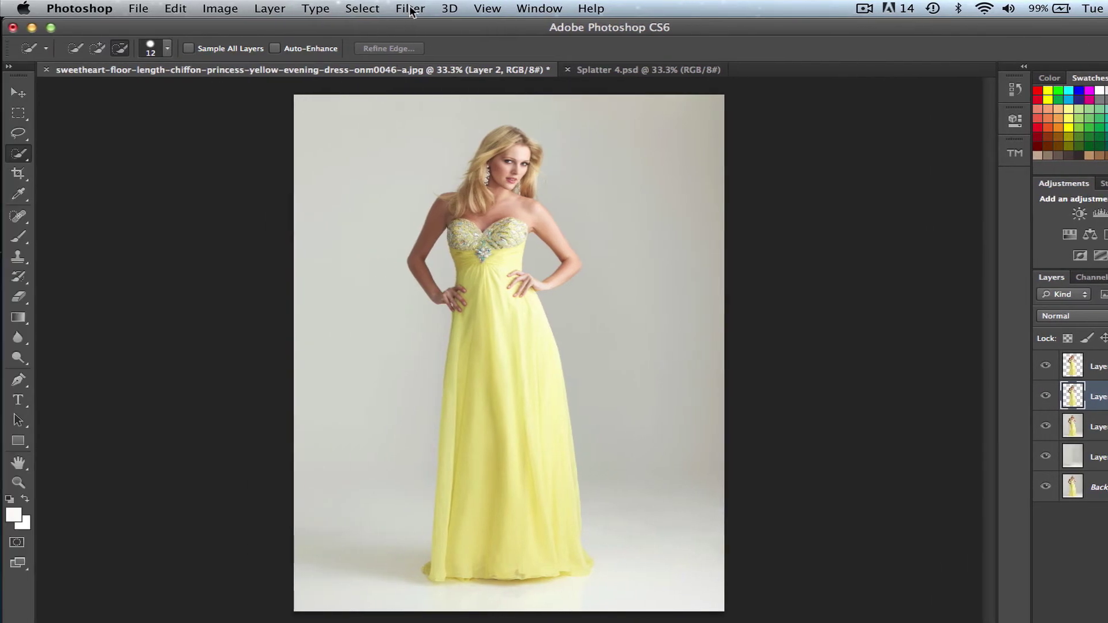
Liquify Layer 2 with the Forward Warp tool, pushing the dress and upper body far out toward the image's upper left
left_click(410, 9)
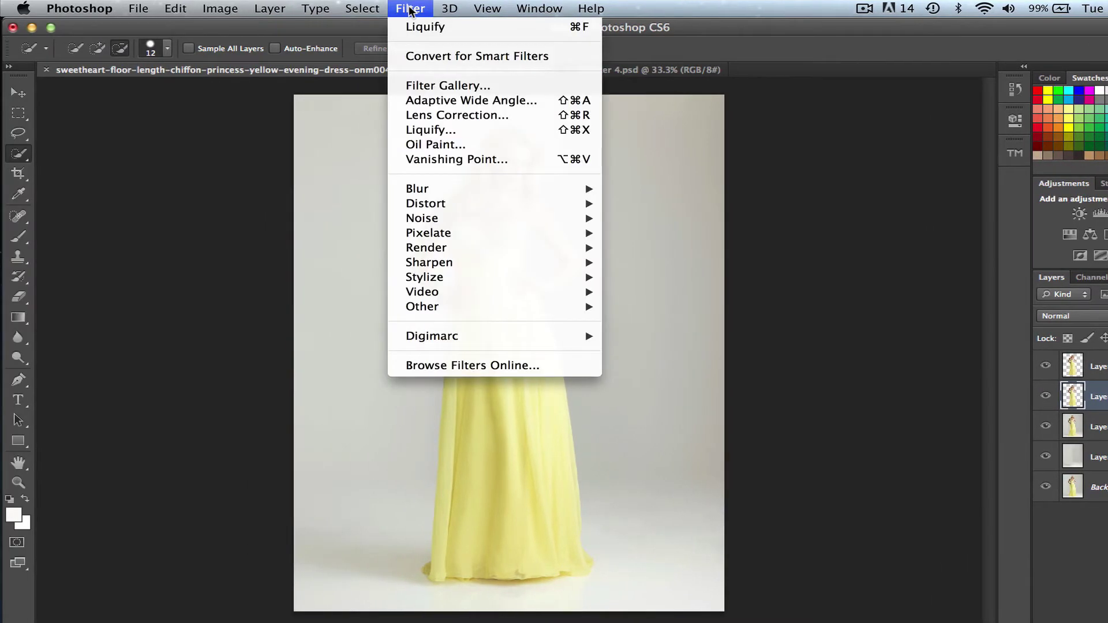
left_click(436, 130)
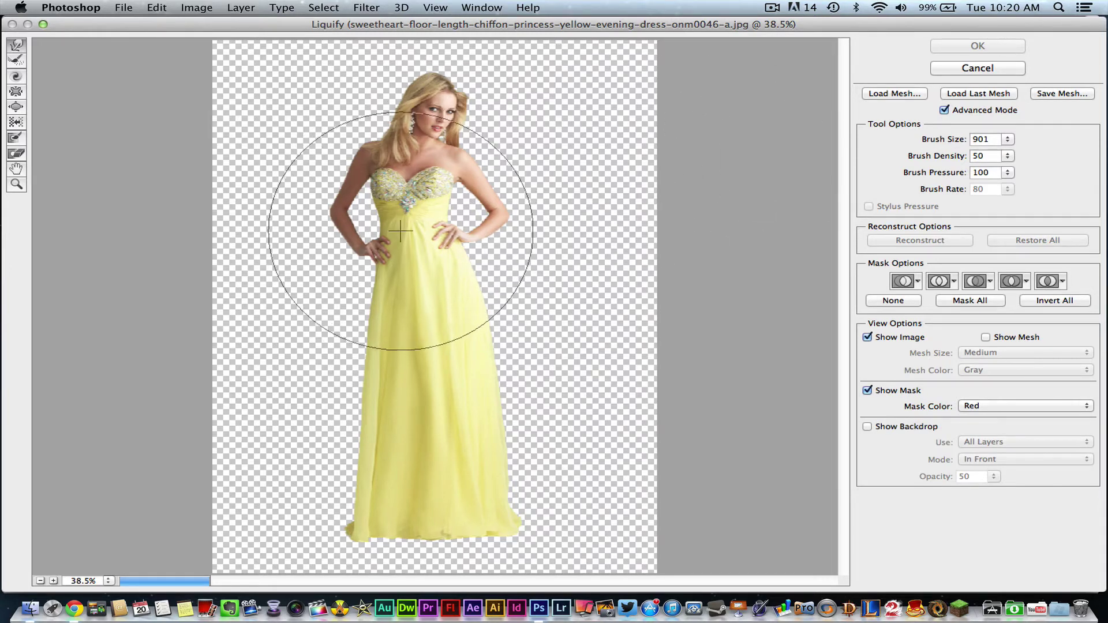
mouse_move(417, 334)
left_mouse_down()
mouse_move(379, 346)
mouse_move(334, 320)
mouse_move(387, 416)
mouse_move(344, 428)
mouse_move(375, 387)
mouse_move(389, 282)
mouse_move(345, 231)
mouse_move(370, 213)
mouse_move(352, 197)
mouse_move(422, 281)
mouse_move(461, 274)
mouse_move(377, 301)
mouse_move(337, 335)
mouse_move(473, 284)
mouse_move(439, 294)
mouse_move(337, 375)
mouse_move(292, 333)
mouse_move(329, 253)
mouse_move(315, 239)
mouse_move(354, 132)
mouse_move(342, 110)
mouse_move(318, 290)
mouse_move(293, 284)
mouse_move(300, 190)
mouse_move(277, 186)
mouse_move(290, 149)
left_mouse_up()
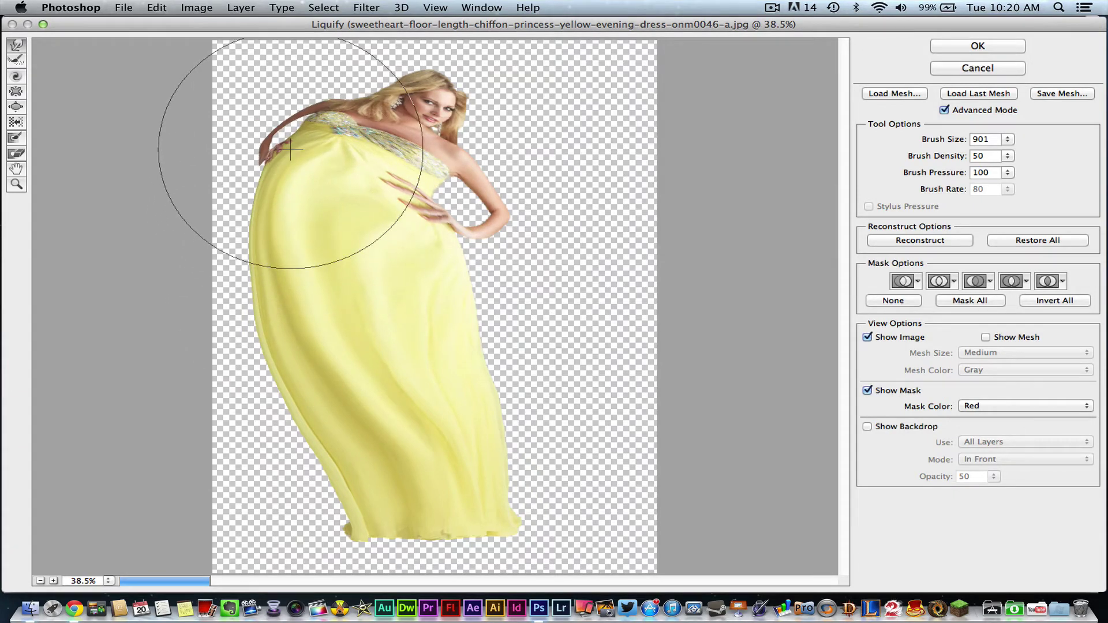
left_click_drag(338, 425, 323, 445)
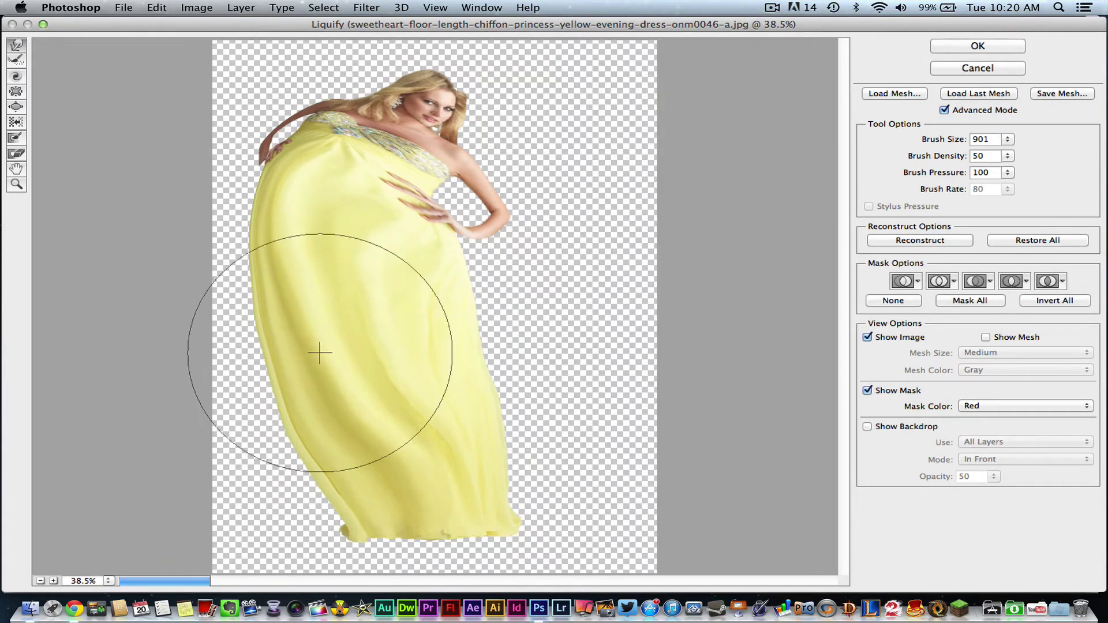
mouse_move(320, 350)
left_mouse_down()
mouse_move(290, 321)
mouse_move(320, 113)
mouse_move(351, 163)
mouse_move(312, 195)
mouse_move(388, 210)
mouse_move(395, 193)
mouse_move(289, 124)
left_mouse_up()
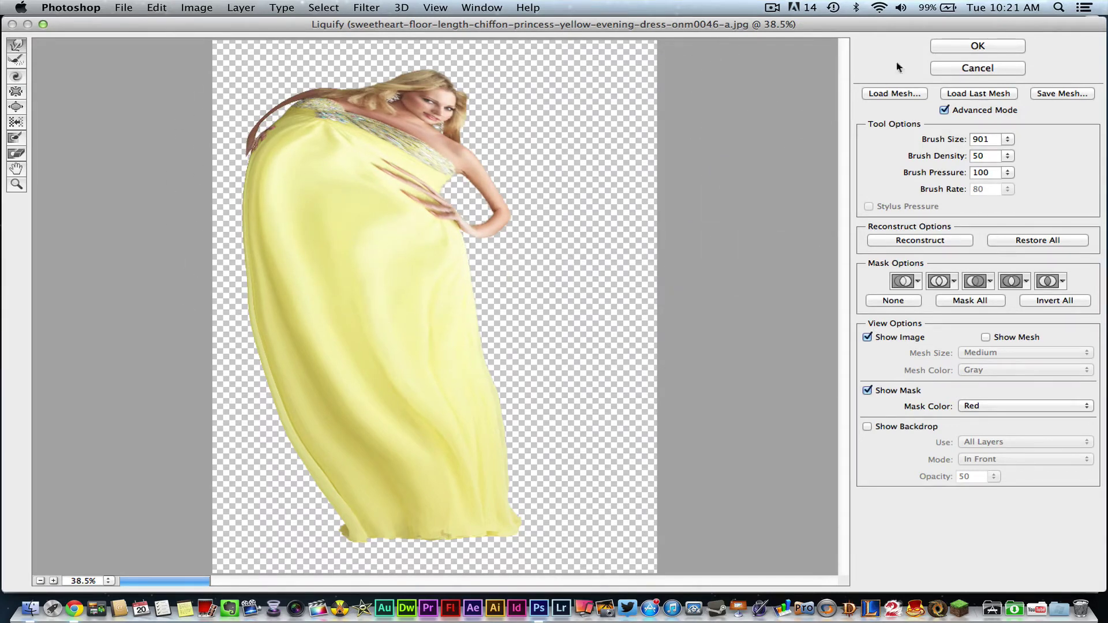
left_click(940, 49)
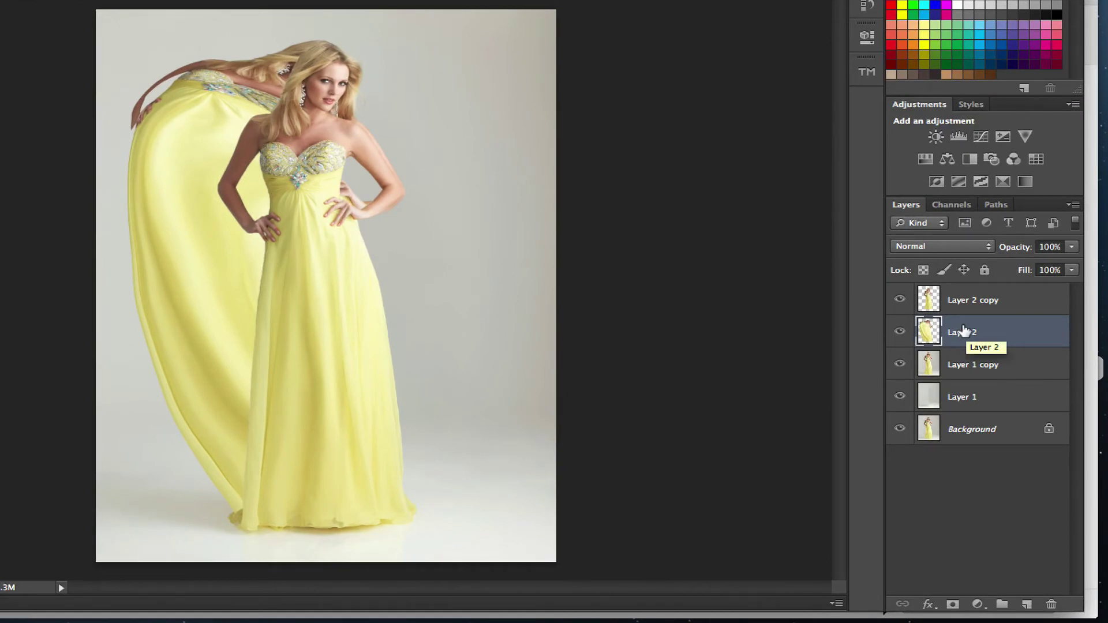
Add a layer mask inverted to black on Layer 2 and a white layer mask on Layer 2 copy
left_click(953, 604)
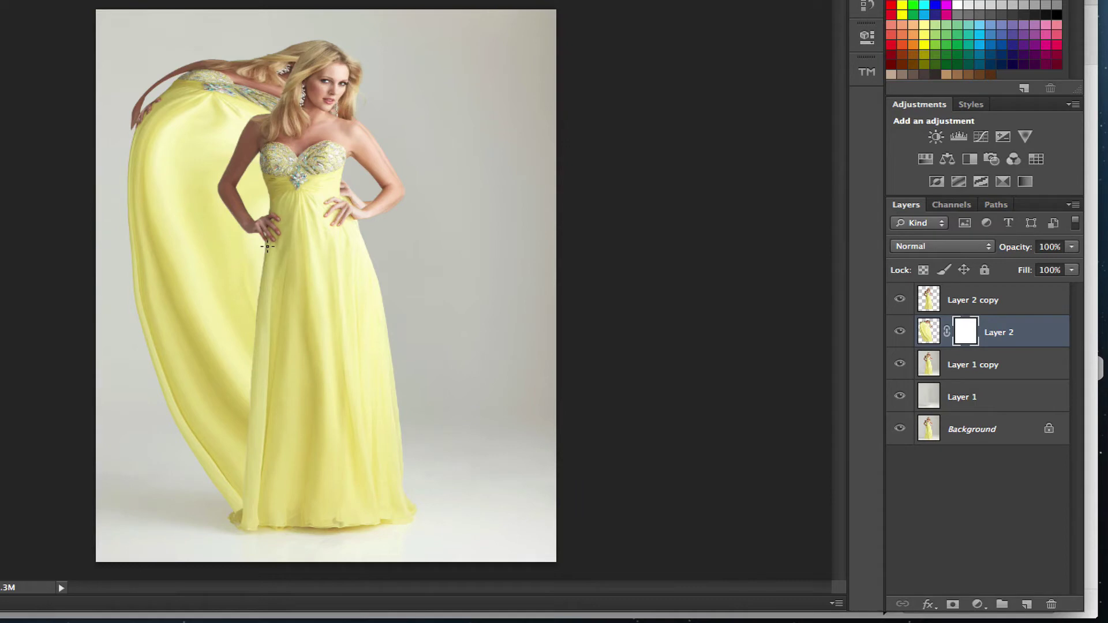
key("super+i")
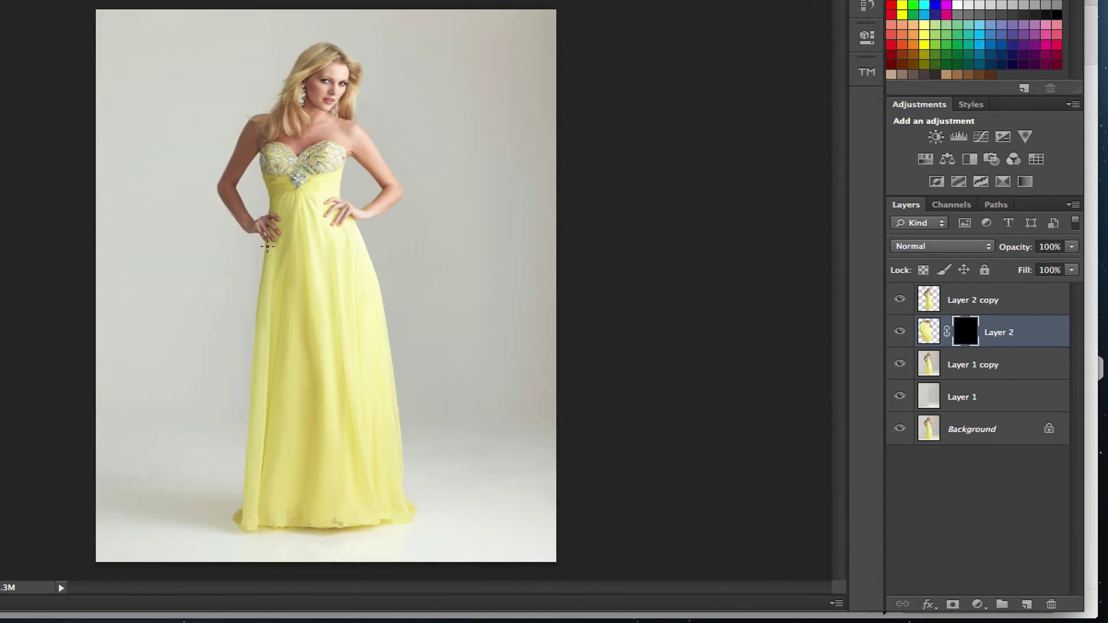
left_click(952, 300)
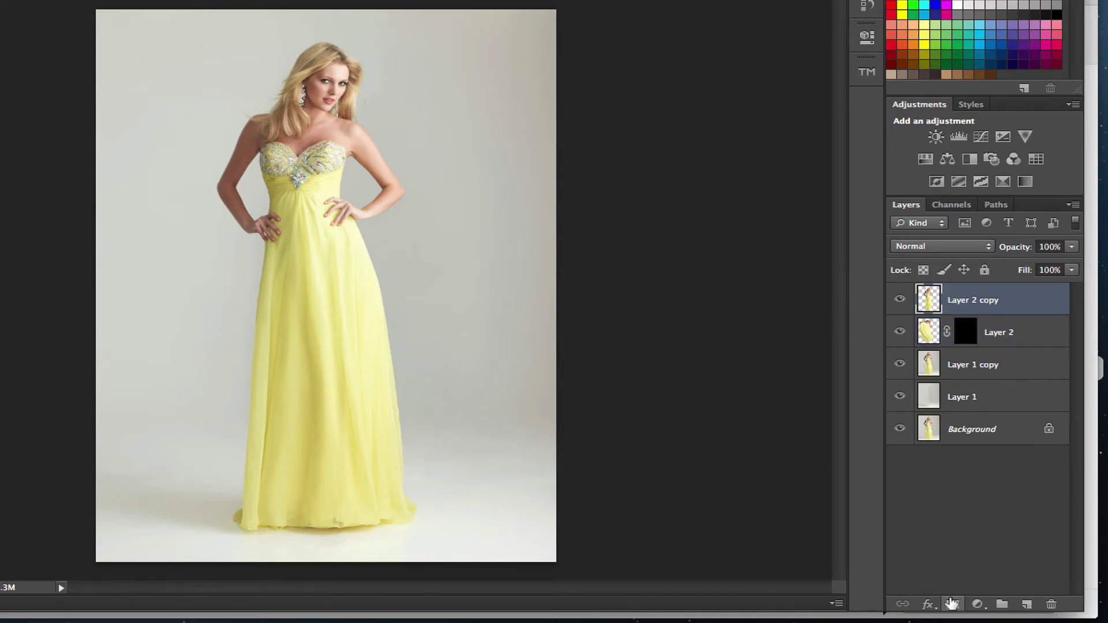
left_click(952, 604)
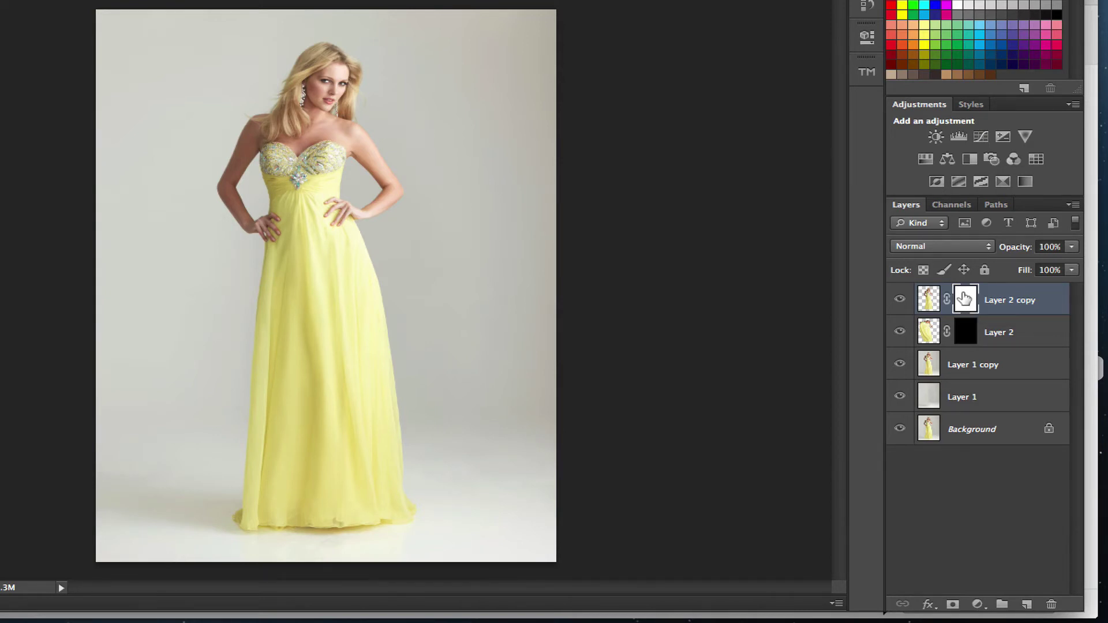
Target Layer 2's black mask and set the foreground color to near-white f9f3f3
left_click(961, 332)
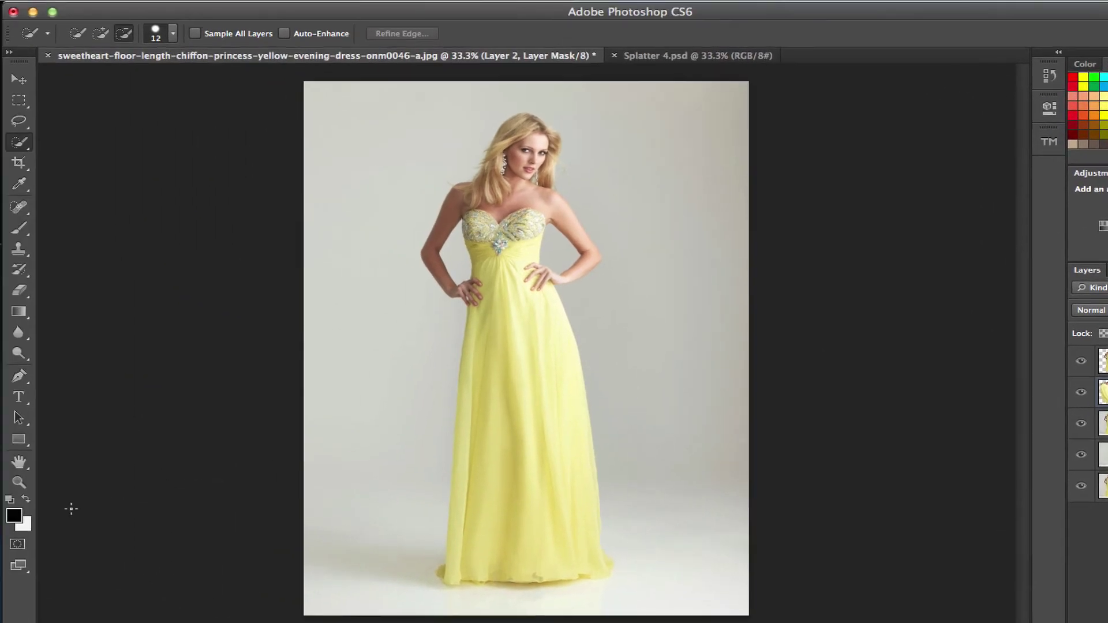
left_click(14, 518)
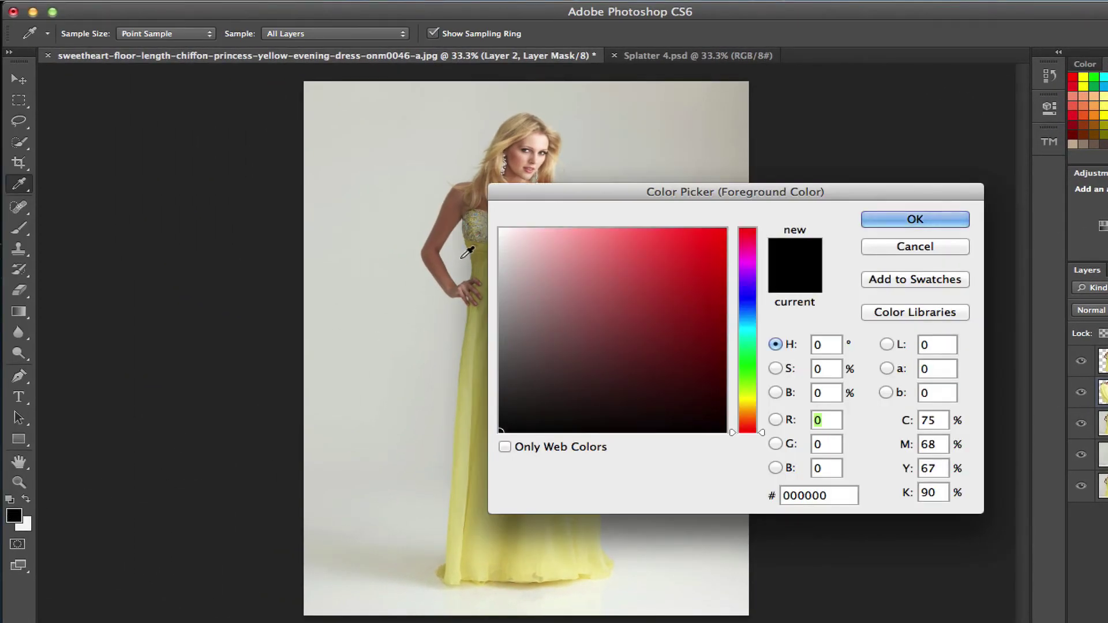
left_click(503, 232)
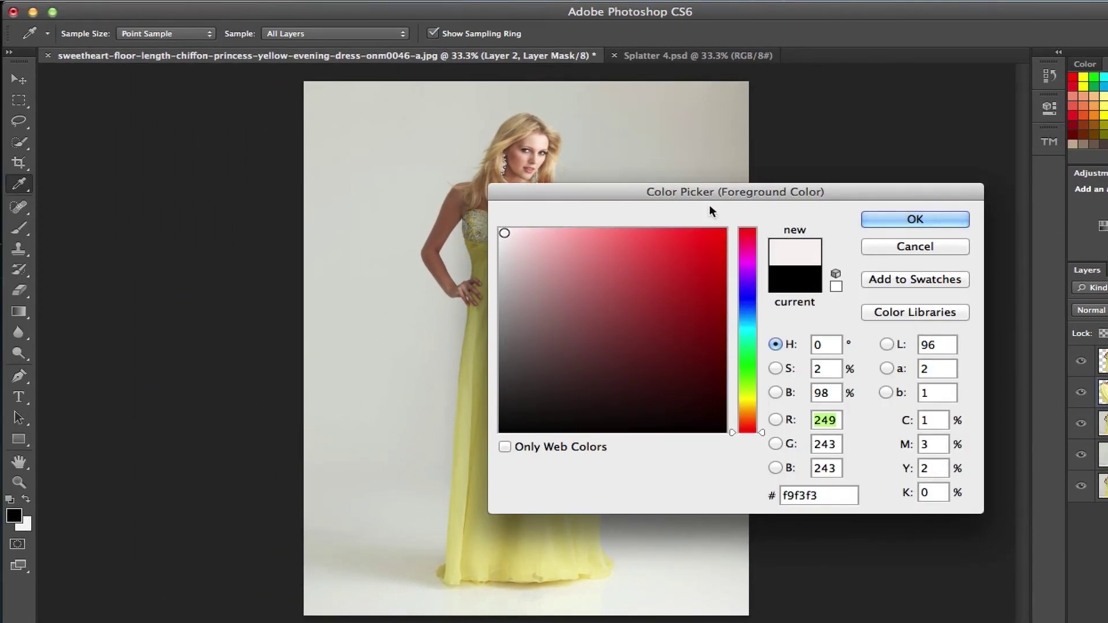
left_click(893, 221)
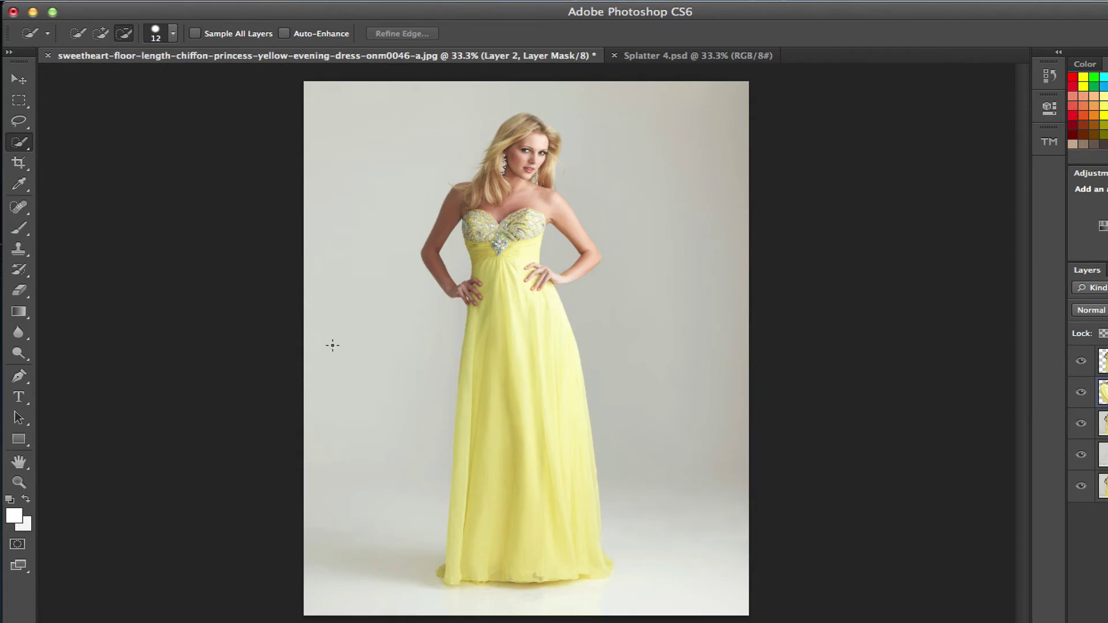
With the 891 px splatter Brush in white, stamp yellow splatters on Layer 2's mask beside the dress, from shoulder height to the lower skirt
left_click(20, 231)
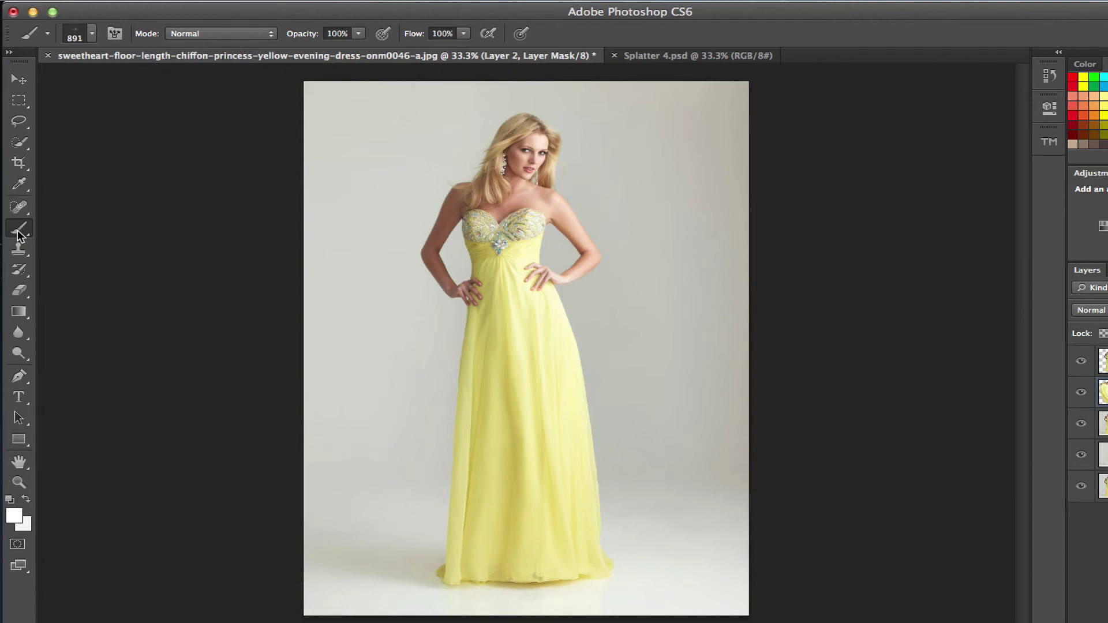
left_click(93, 35)
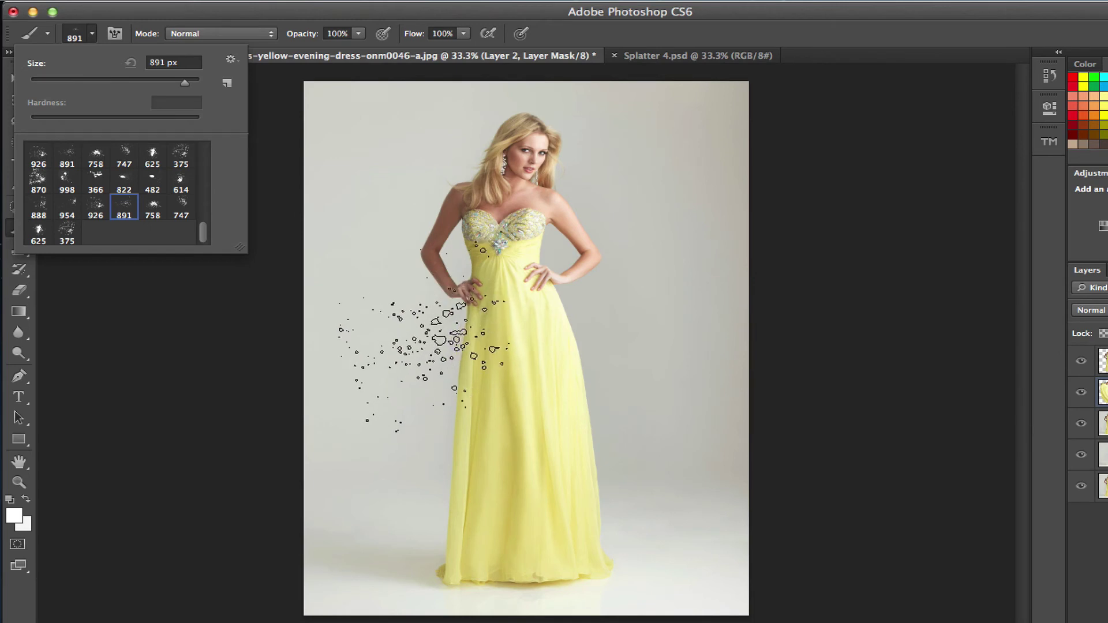
left_click(417, 360)
left_click(421, 412)
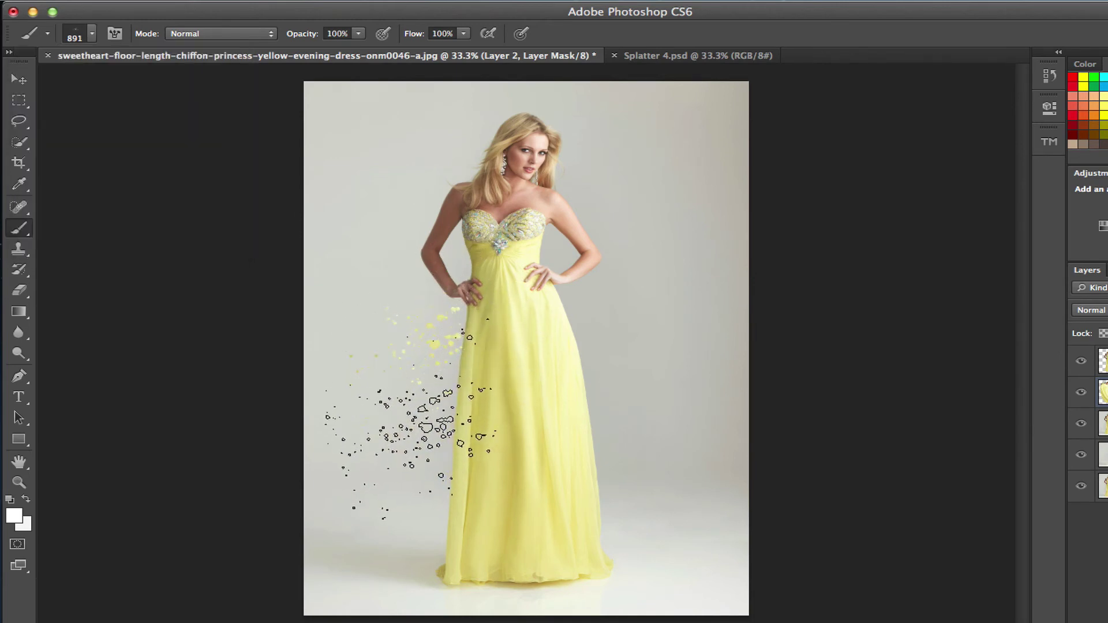
left_click(422, 291)
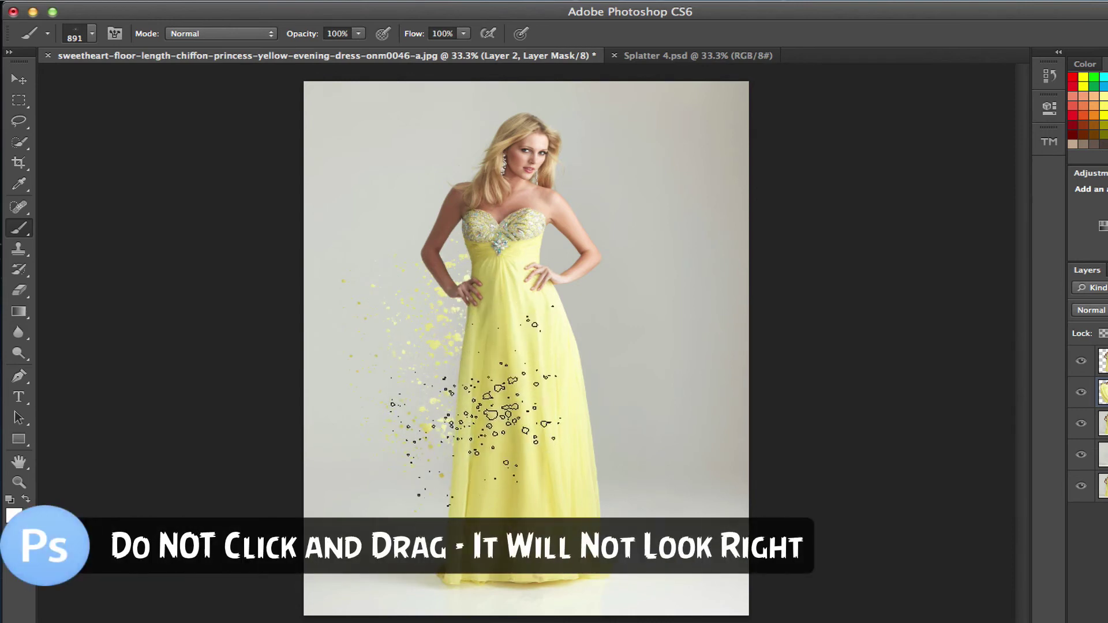
left_click(412, 257)
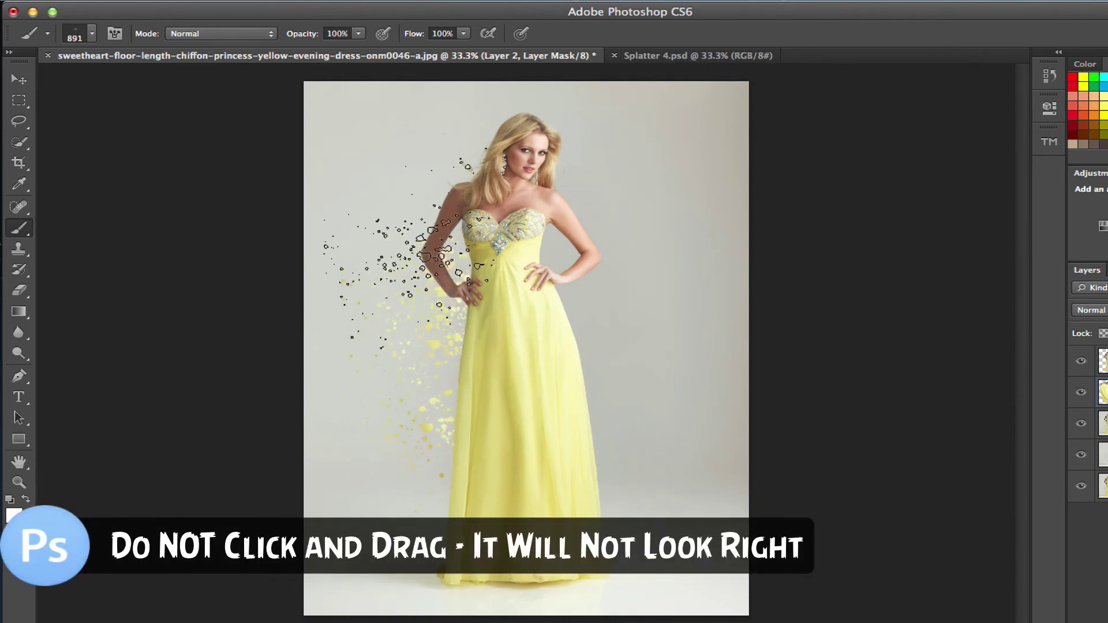
left_click(406, 430)
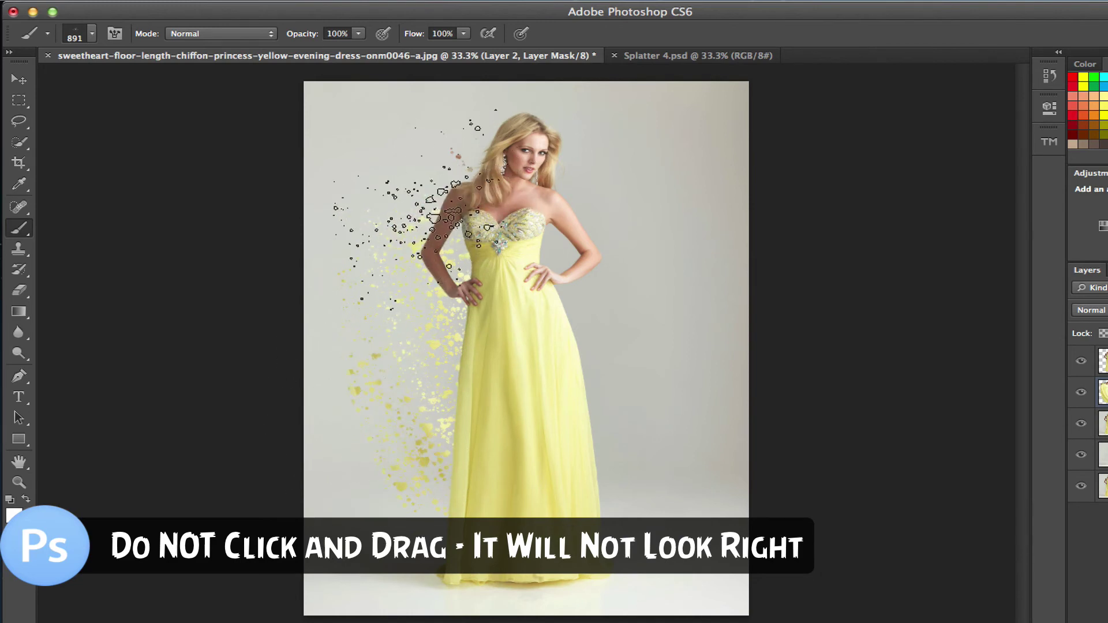
left_click(425, 430)
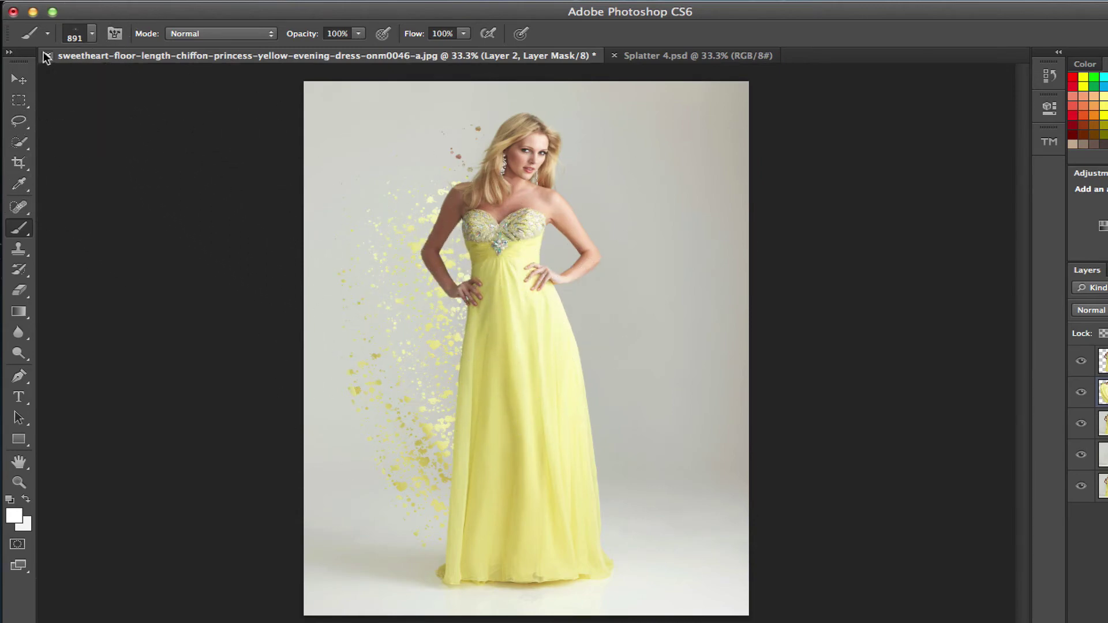
Rotate the splatter brush tip to 152° at 990 px and stamp additional splatters on Layer 2's mask farther out beside the dress
left_click(115, 33)
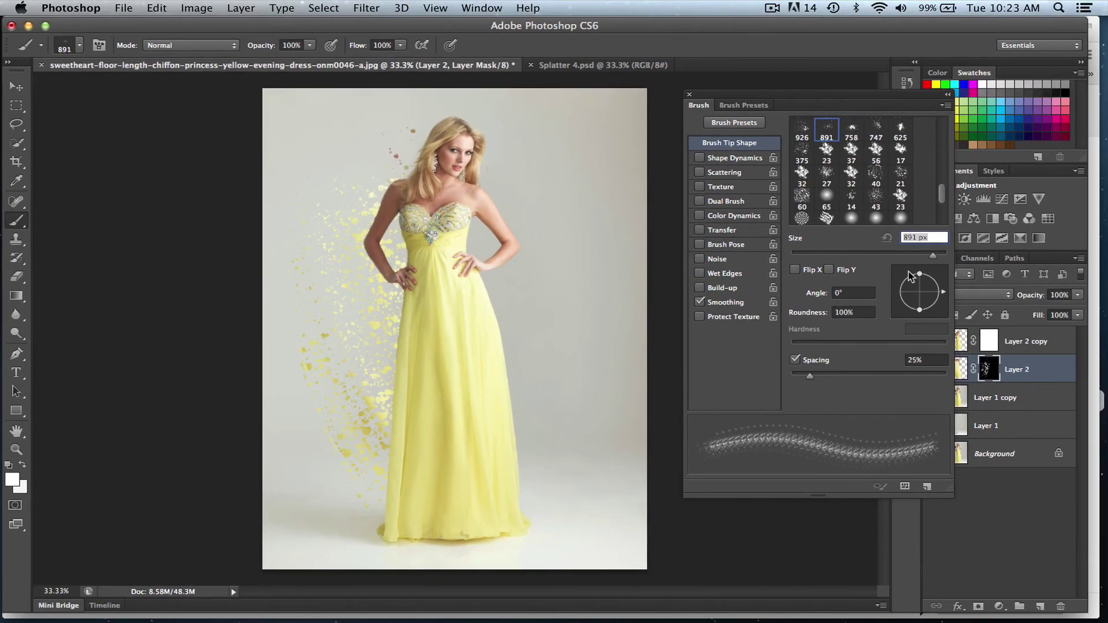
mouse_move(930, 295)
left_mouse_down()
mouse_move(926, 314)
mouse_move(939, 284)
mouse_move(899, 282)
left_mouse_up()
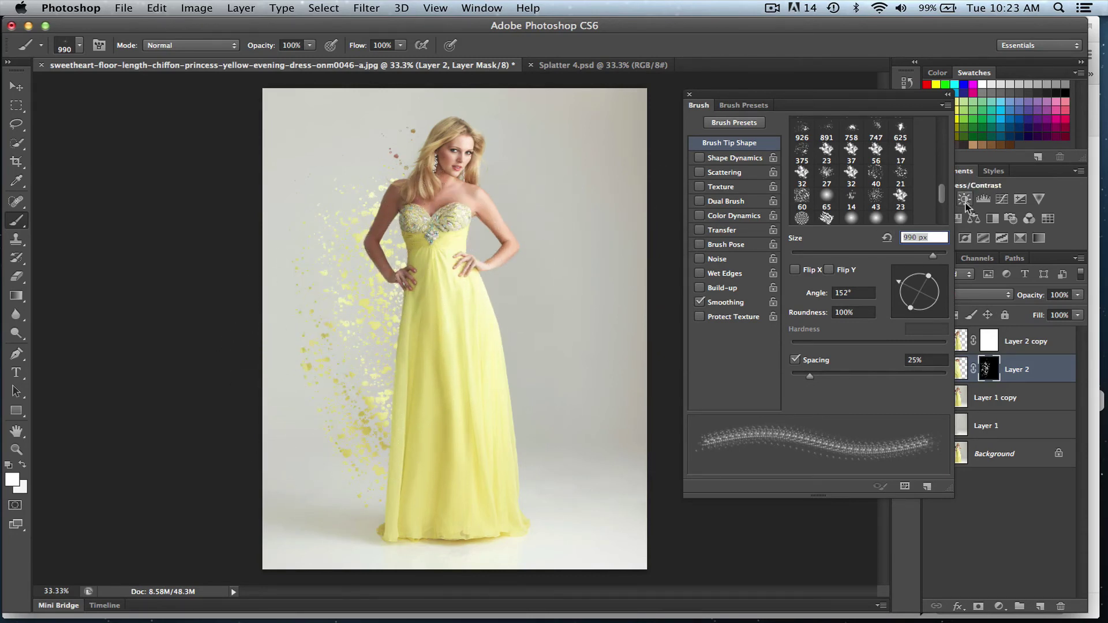
Choose the 954 splatter brush, set its angle to -67° and size to 990 px, and stamp more splatters from her head to the hem
scroll(944, 201, "down", 5)
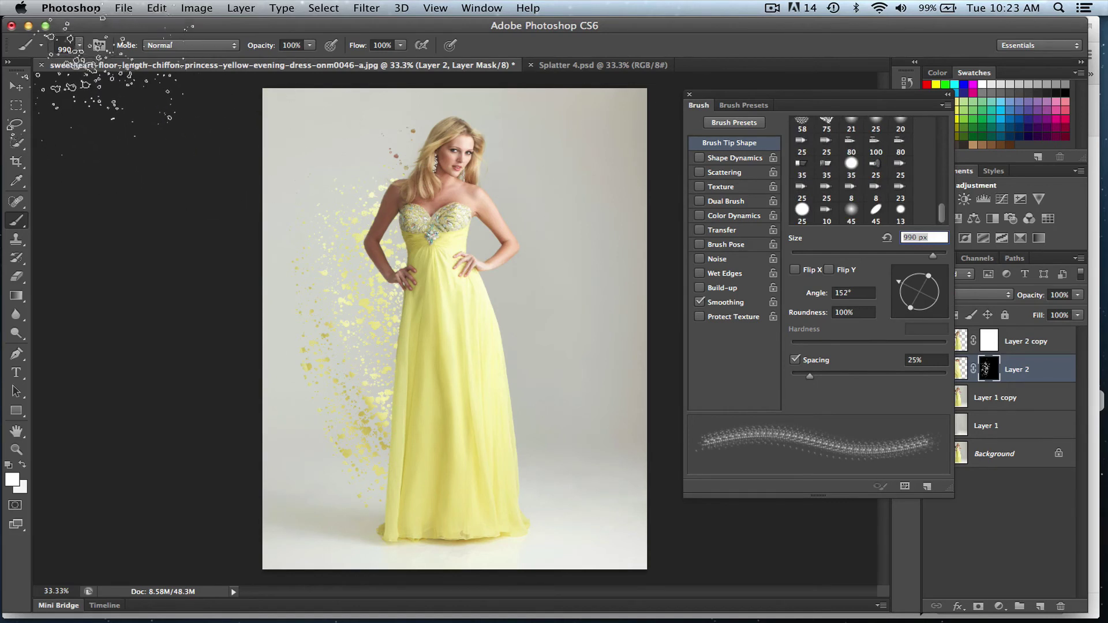
left_click(78, 46)
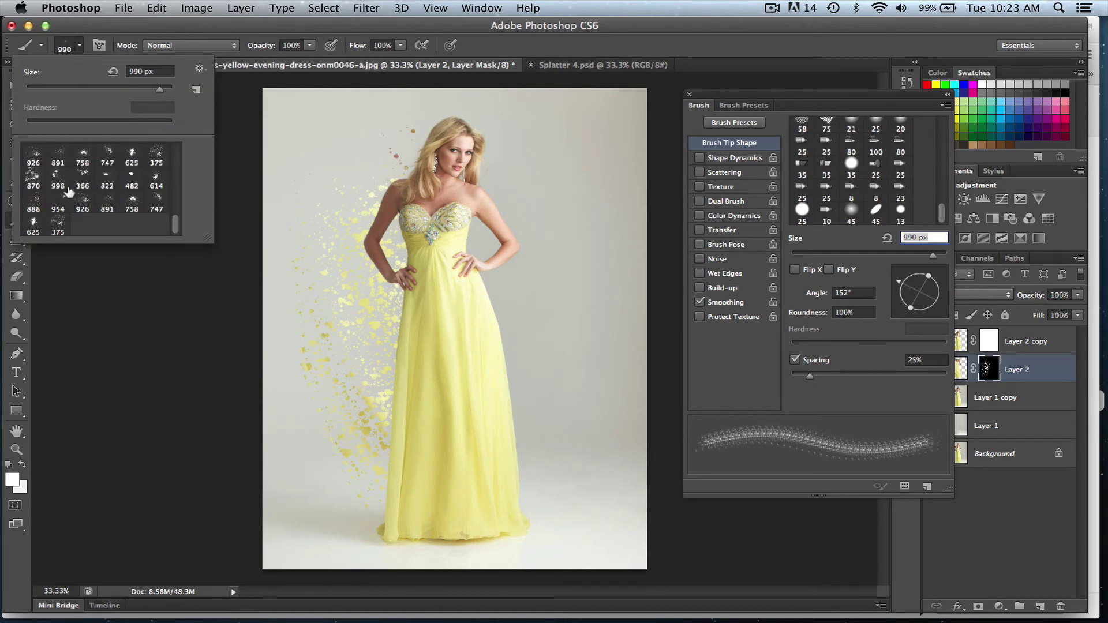
left_click(58, 201)
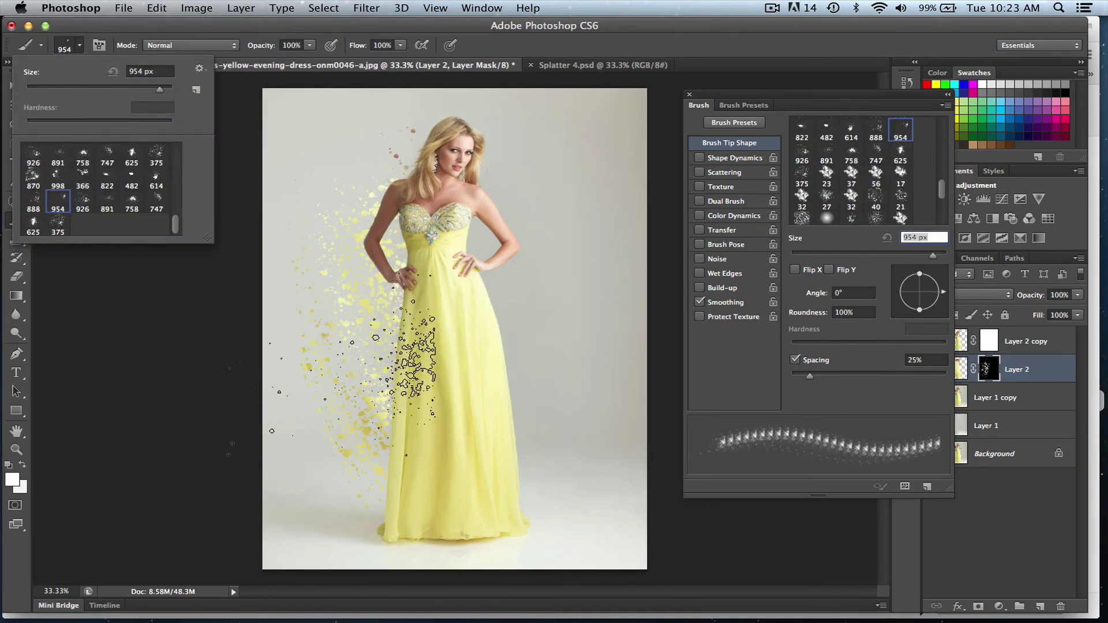
left_click_drag(936, 292, 928, 312)
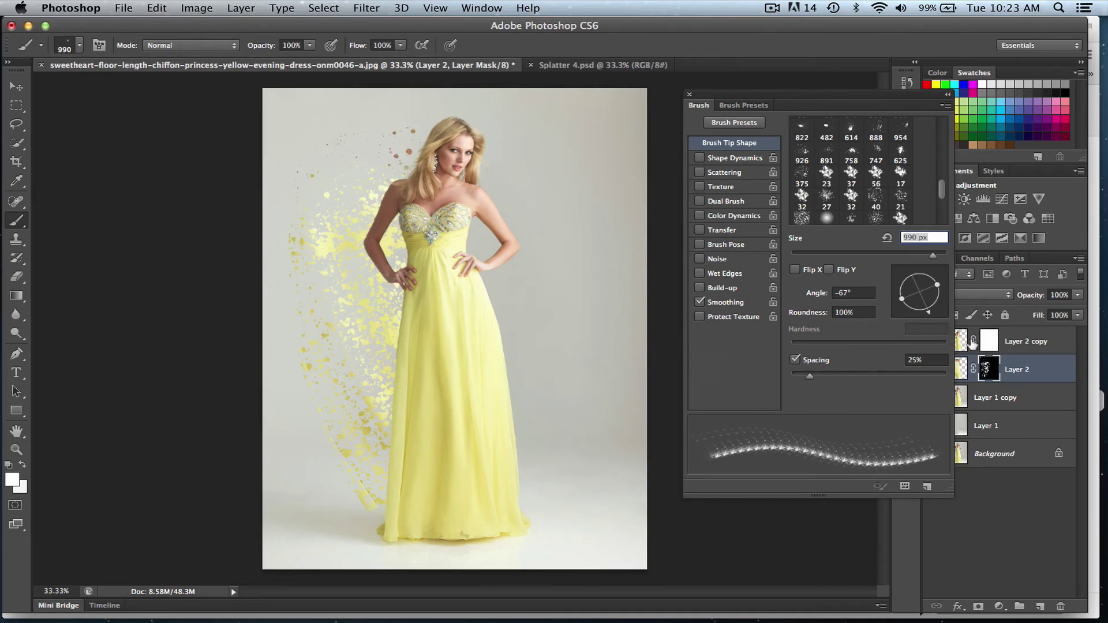
Target Layer 2 copy's white layer mask and set the foreground color to near-black 060000
left_click(987, 344)
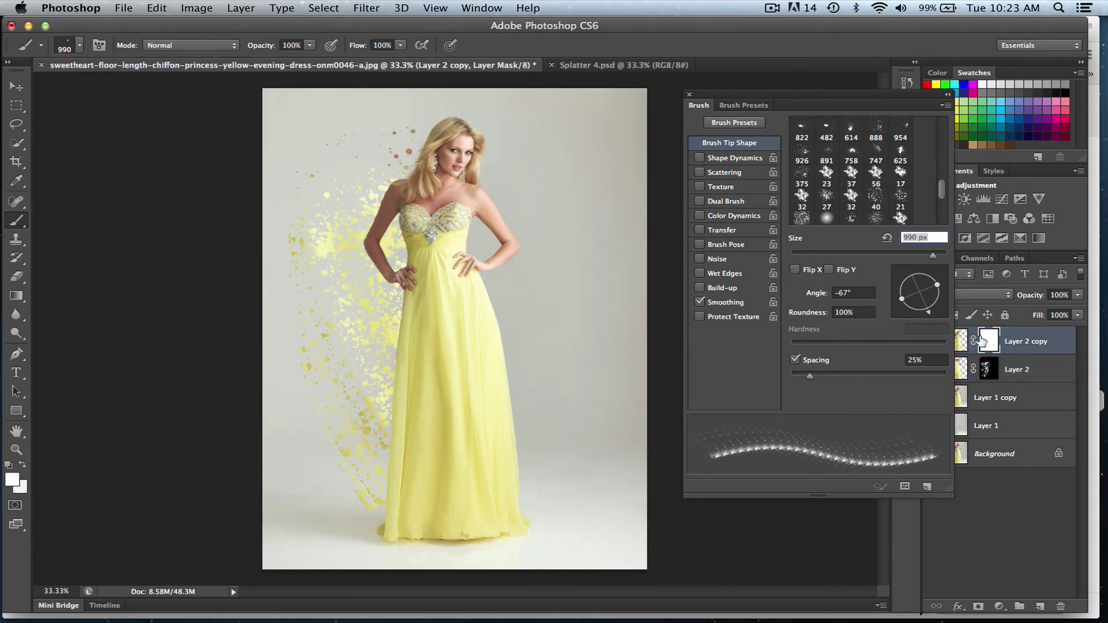
left_click(12, 480)
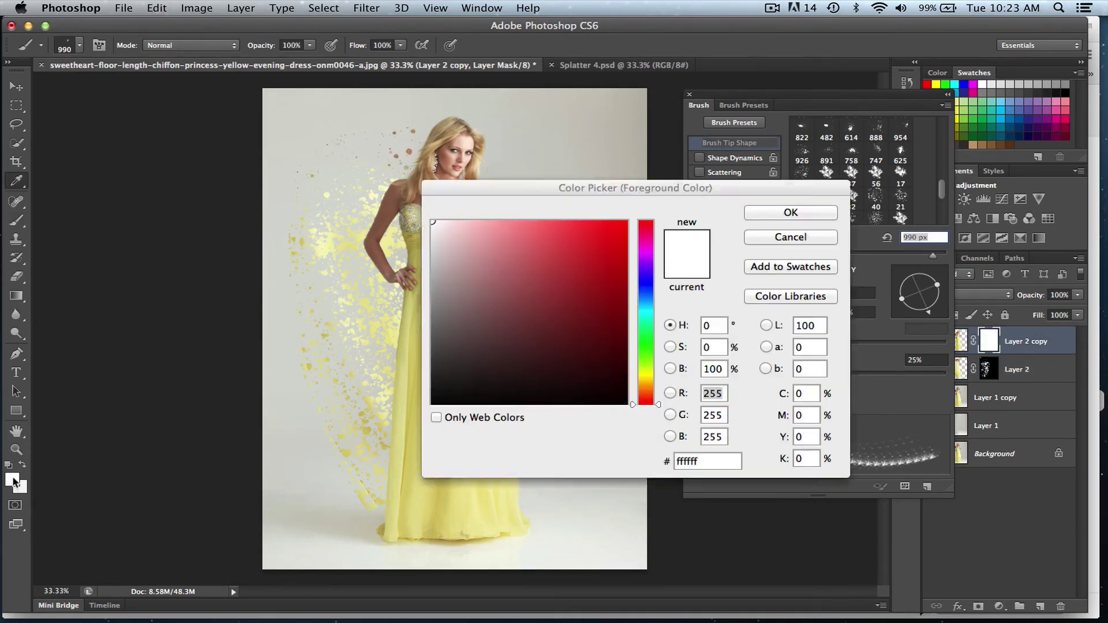
left_click(620, 403)
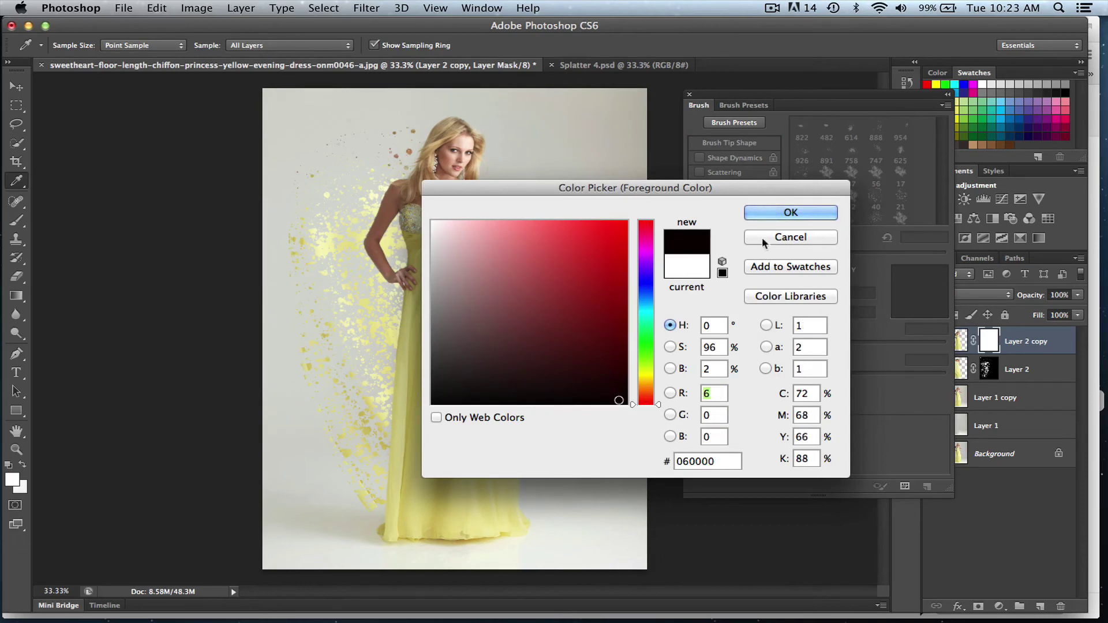
left_click(790, 212)
Stamp splatters on Layer 2 copy's mask over the arm, chest and dress with the current brush, adding more with the 888 px splatter brush
left_click(468, 375)
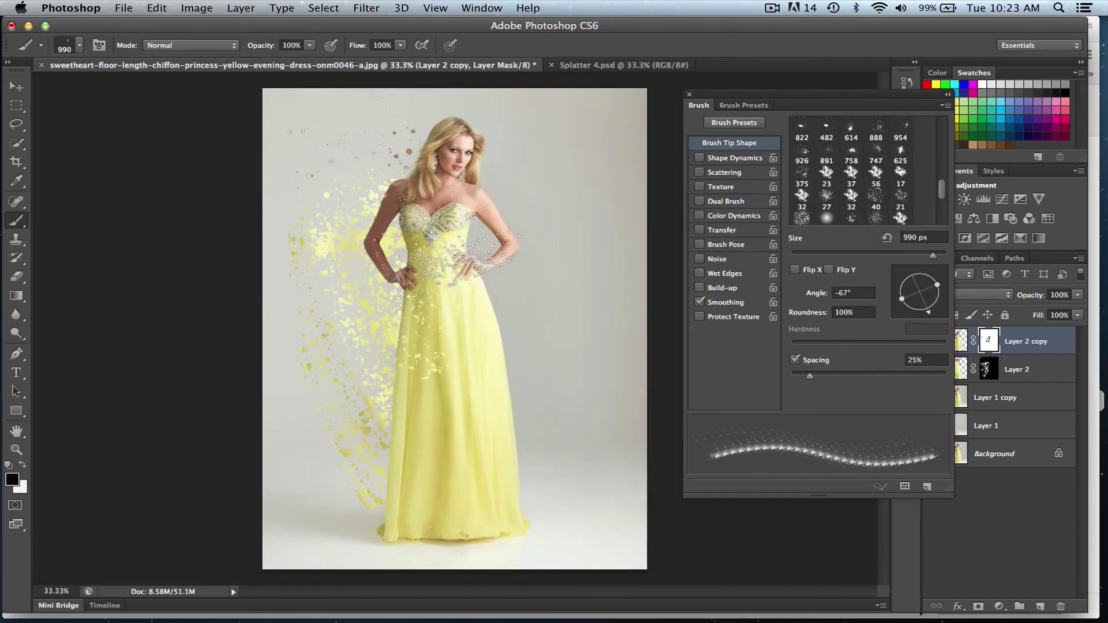
left_click(427, 207)
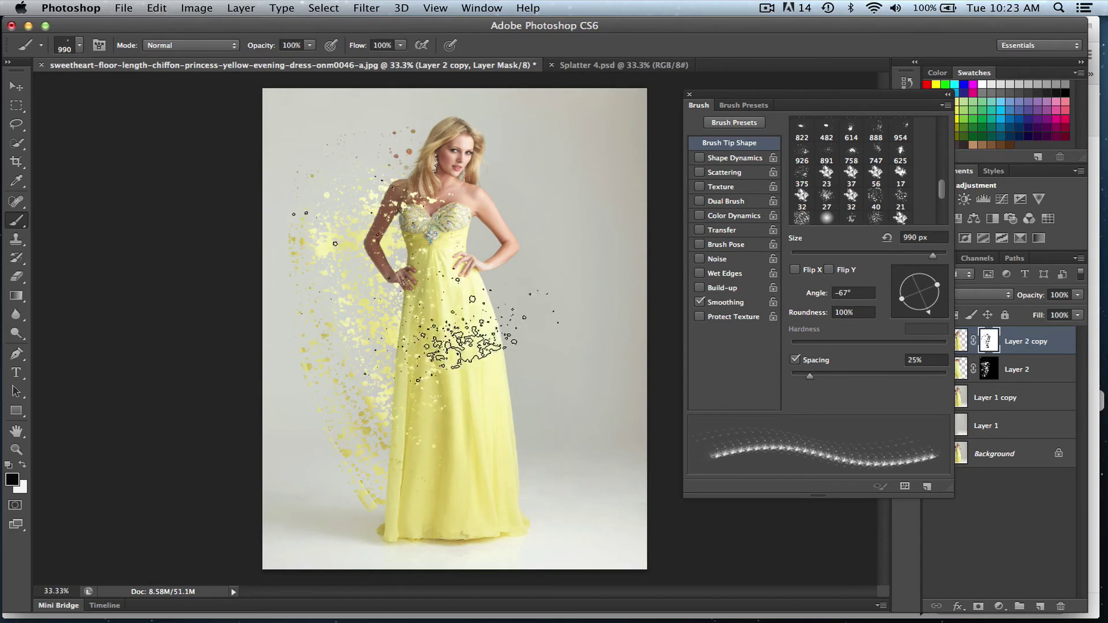
left_click(80, 49)
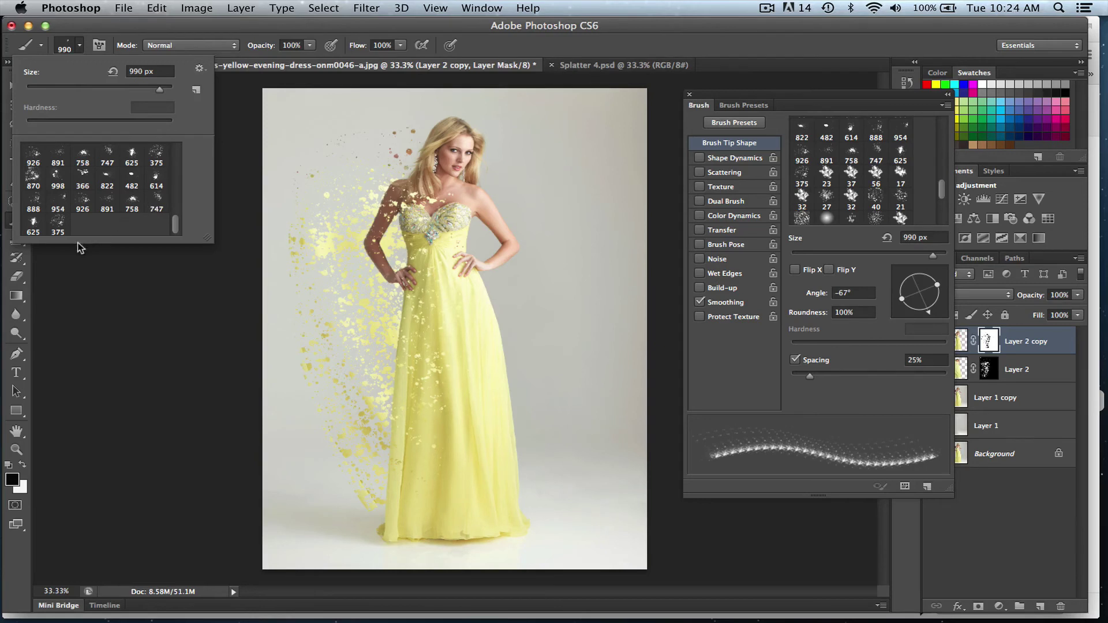
left_click(33, 200)
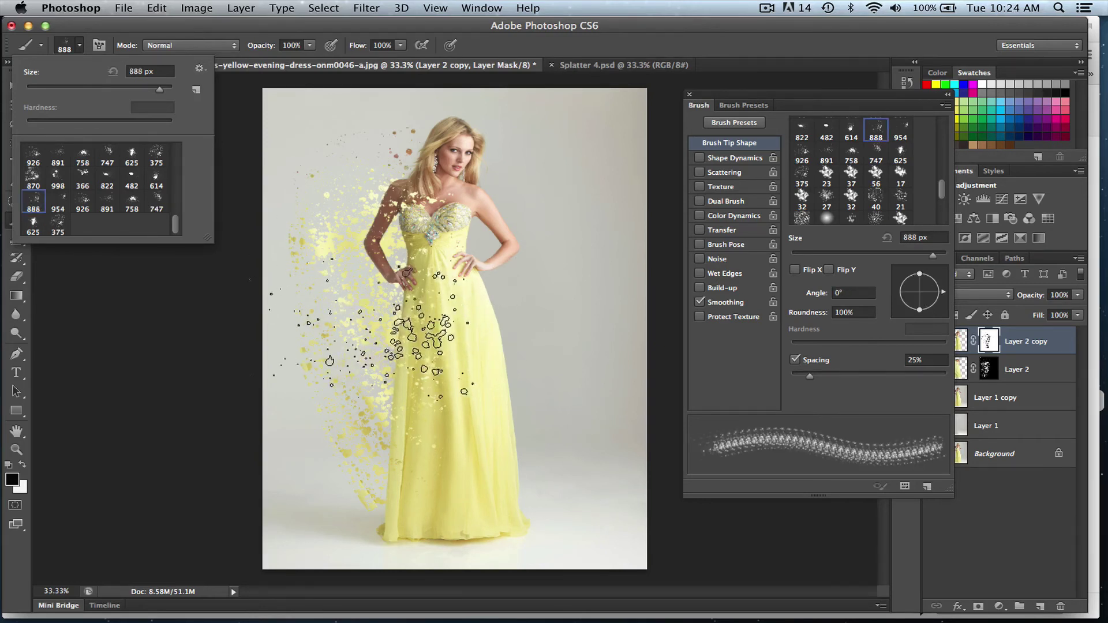
key("Return")
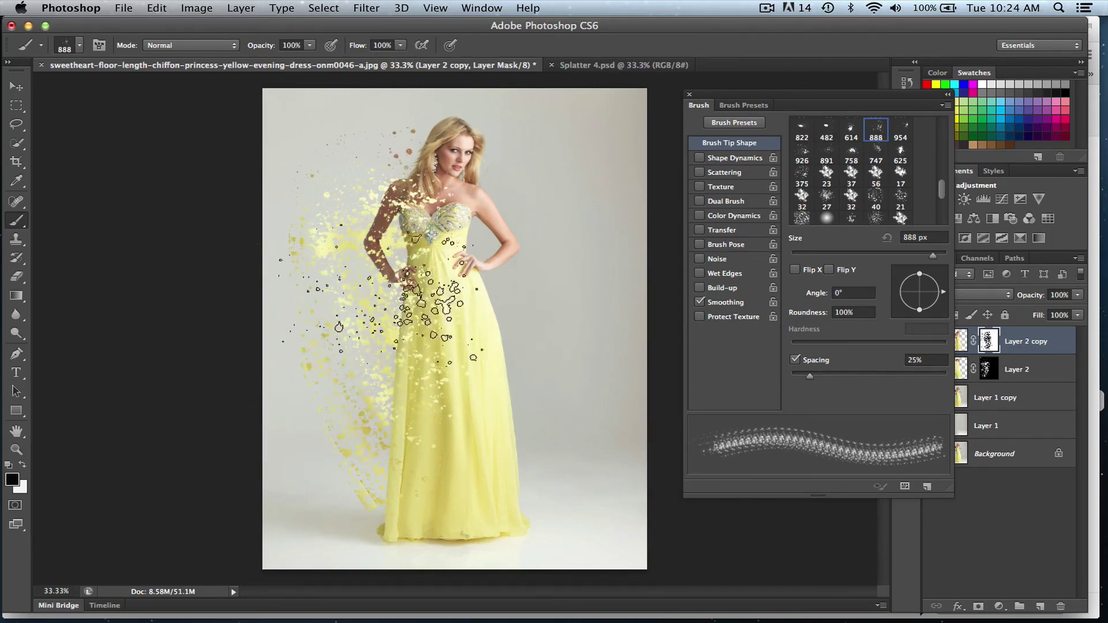
Target Layer 2's mask and move the floating Brush panel clear of the layers and color swatches
left_click(987, 370)
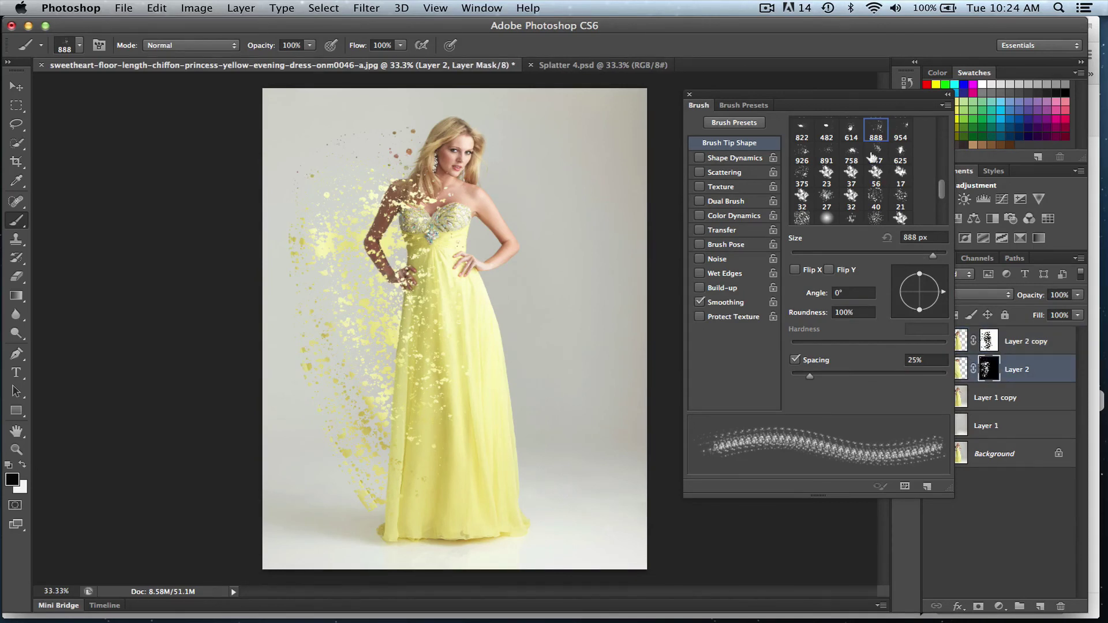
left_click_drag(825, 103, 799, 101)
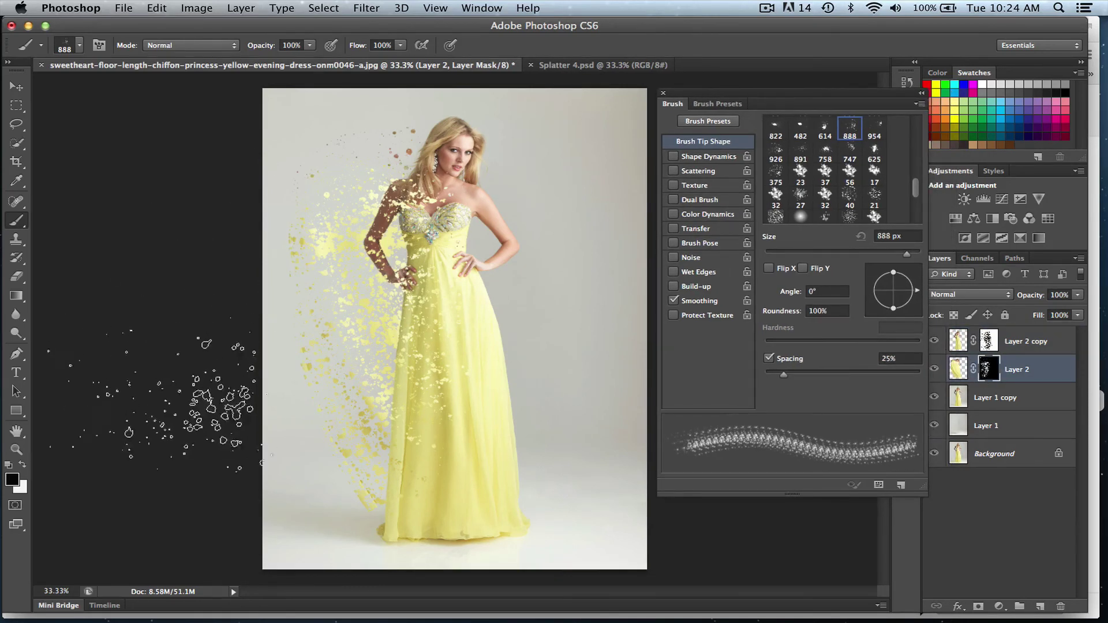
Set the foreground color to near-white f9f7f7
left_click(12, 480)
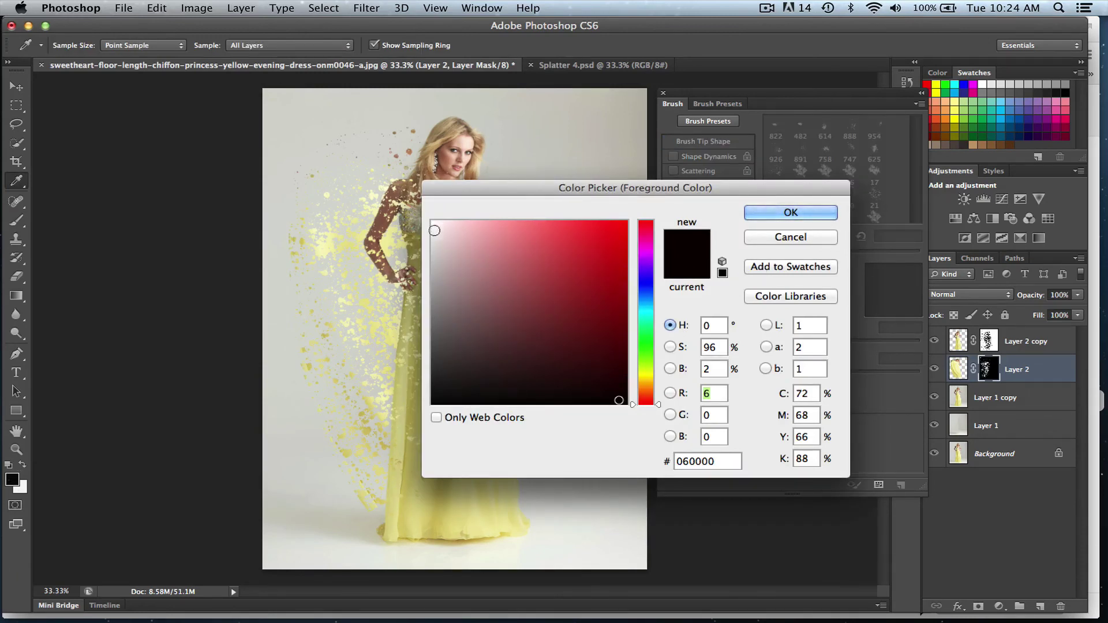
left_click(433, 224)
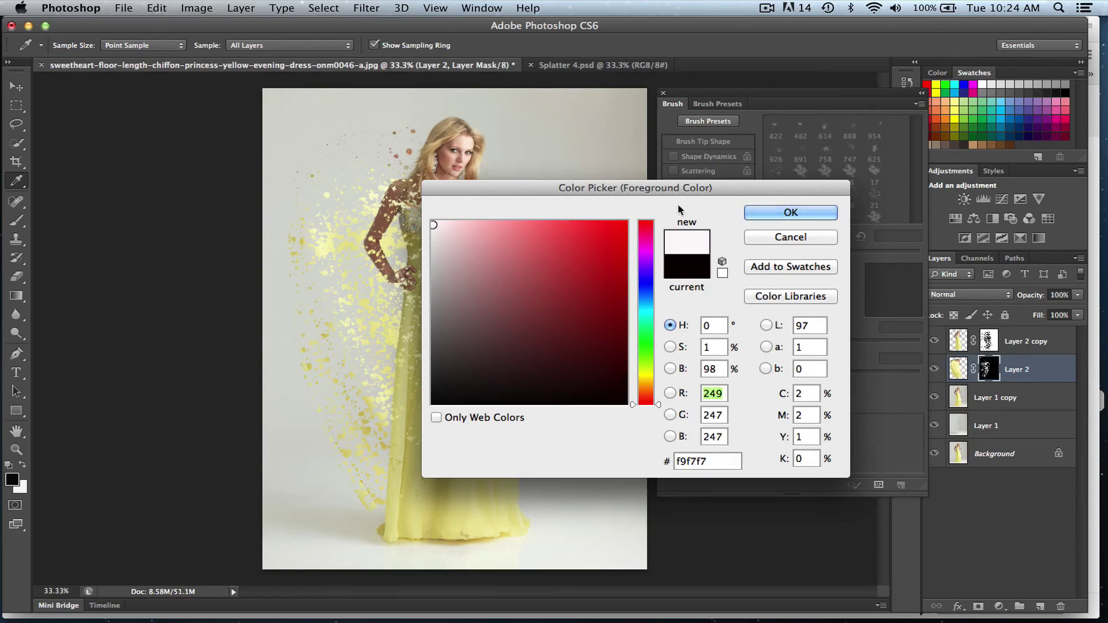
left_click(761, 212)
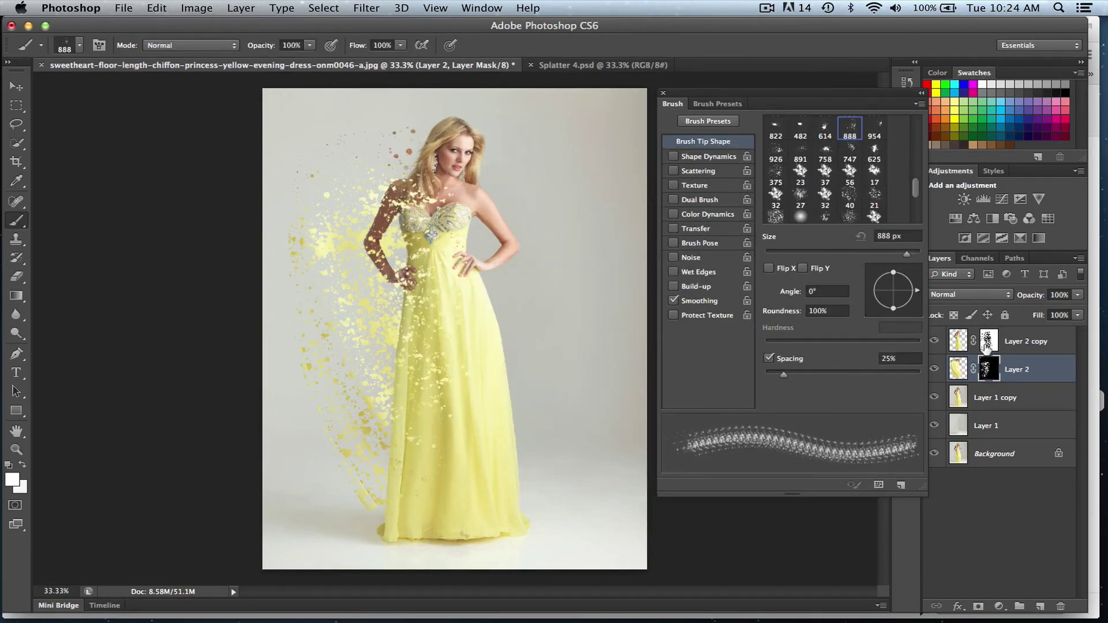
Set the foreground color to black and stamp the 888 px splatter brush on Layer 2's mask to thin out the splatters beside the dress
left_click(1061, 91)
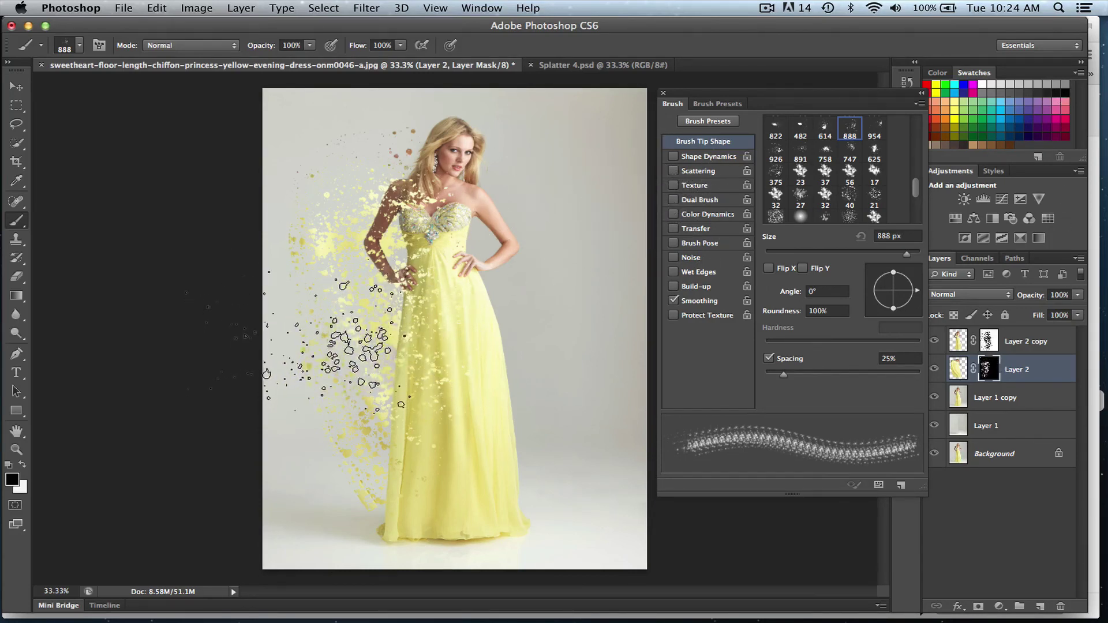
mouse_move(329, 283)
left_mouse_down()
mouse_move(318, 248)
mouse_move(328, 233)
left_mouse_up()
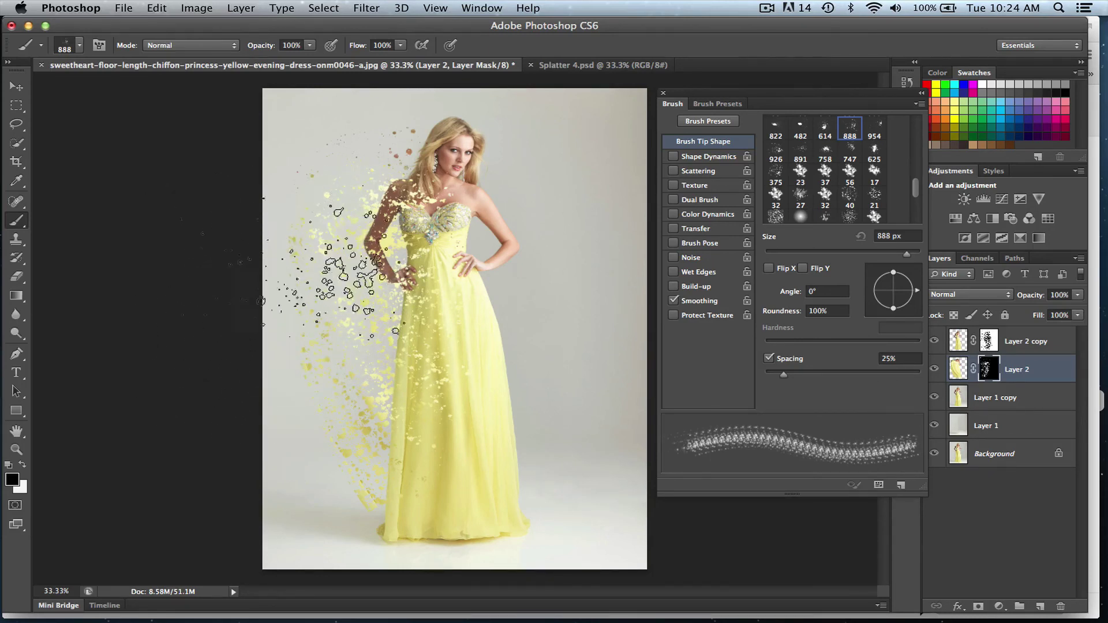
mouse_move(361, 456)
left_mouse_down()
mouse_move(363, 485)
mouse_move(346, 398)
left_mouse_up()
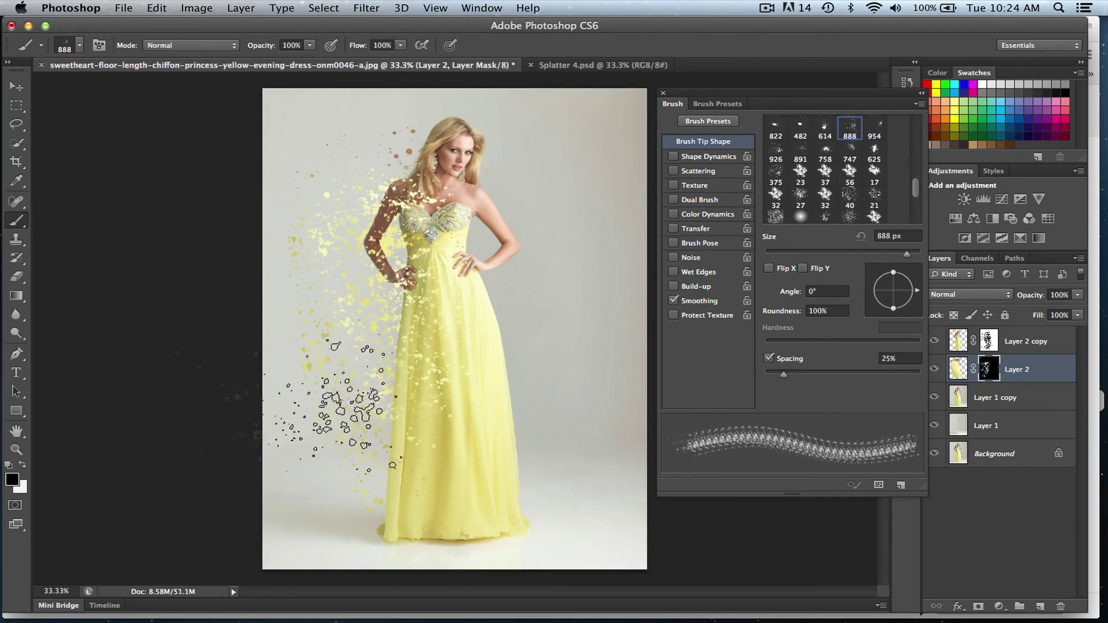